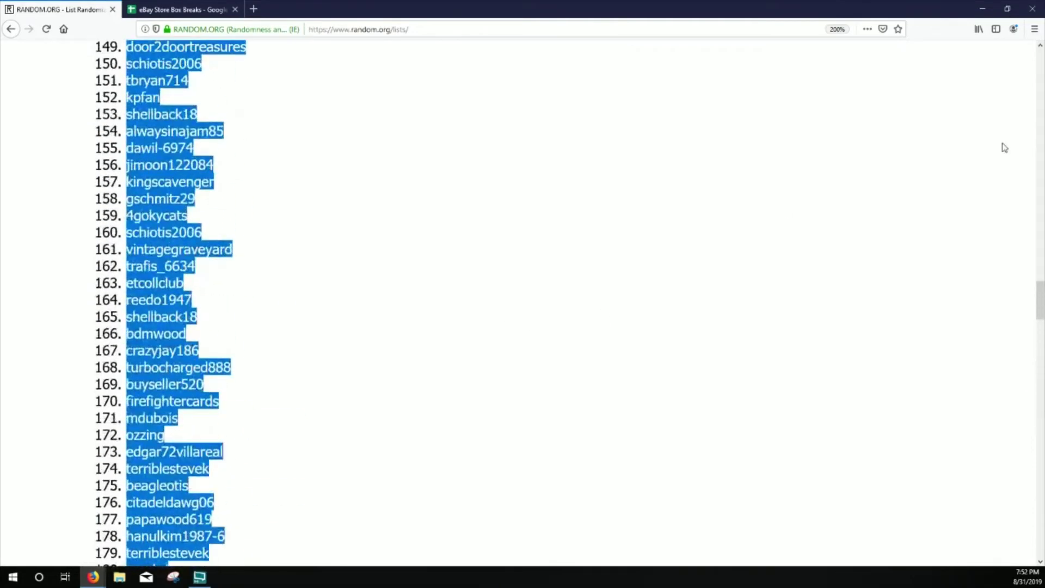
- Go to the bookmarked RANDOM.ORG home page and open its List Randomizer
click(979, 29)
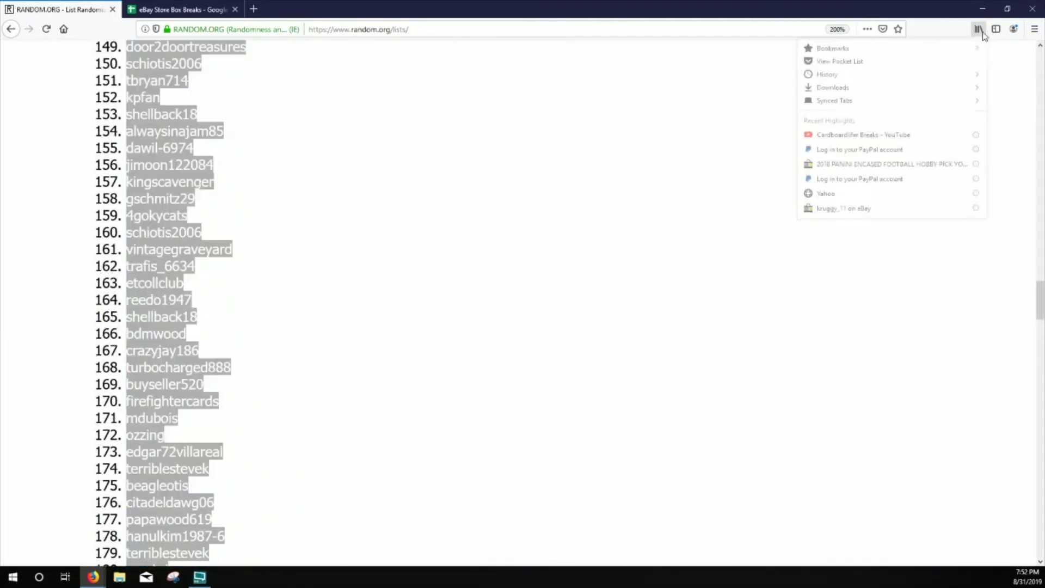
click(866, 50)
click(835, 221)
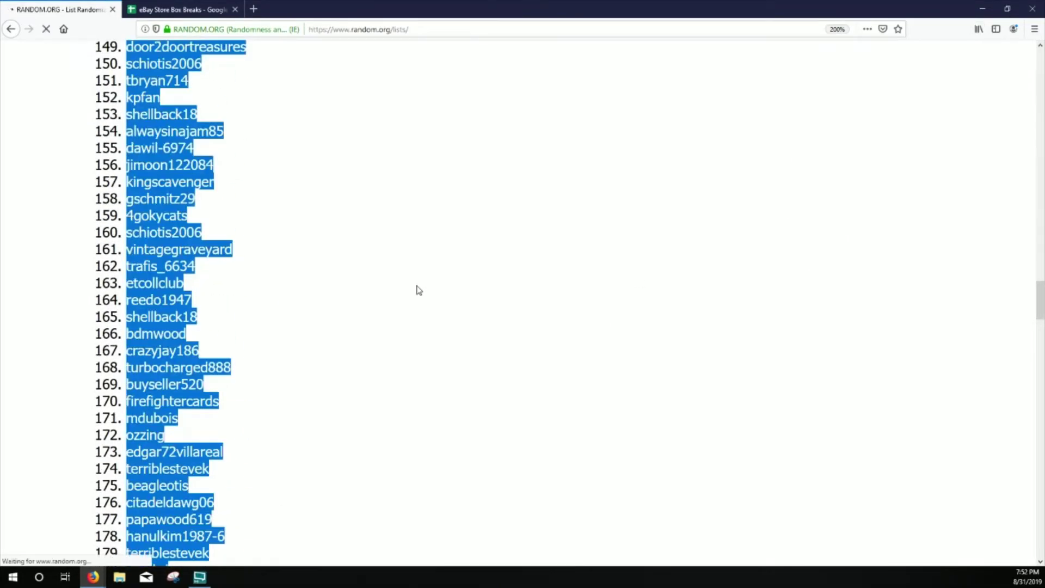
scroll(98, 285, down, 10)
scroll(88, 292, down, 9)
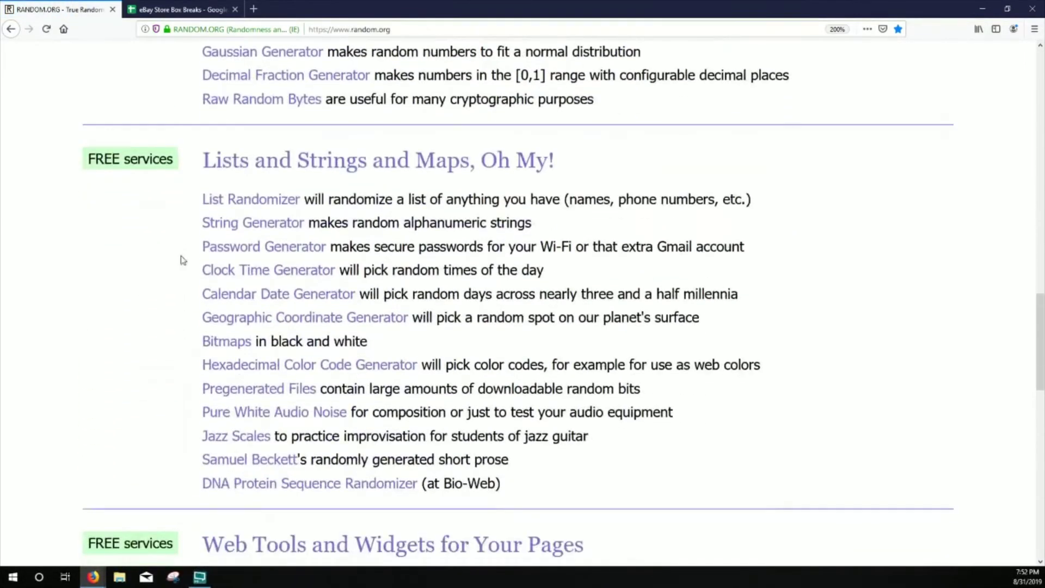
click(212, 203)
- Enter Byung Ho-Park and Miguel Sano on separate lines as the list items
scroll(38, 305, down, 5)
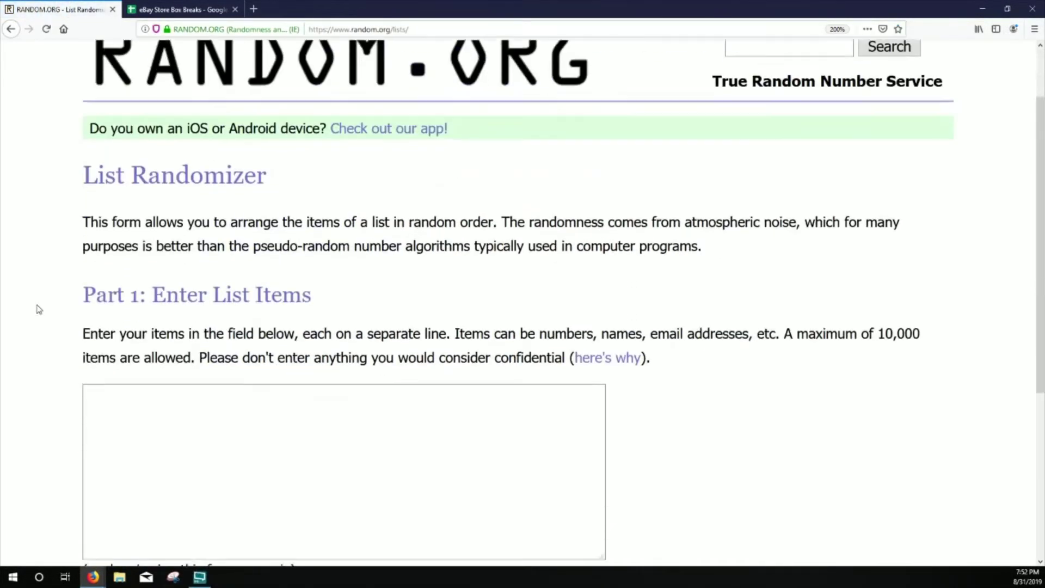
click(121, 164)
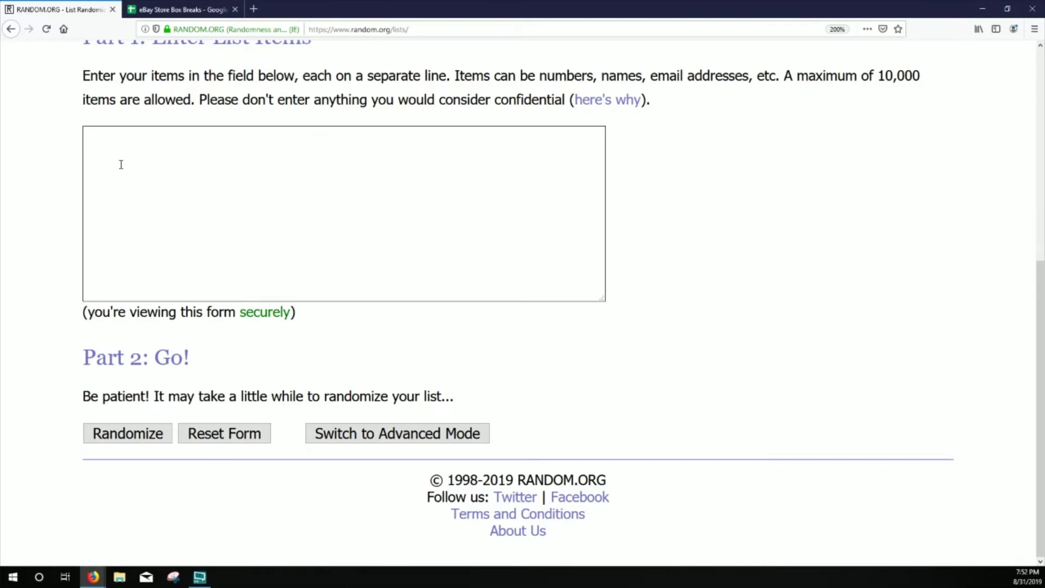
text(Byung)
key(Return)
text(Ho-Park )
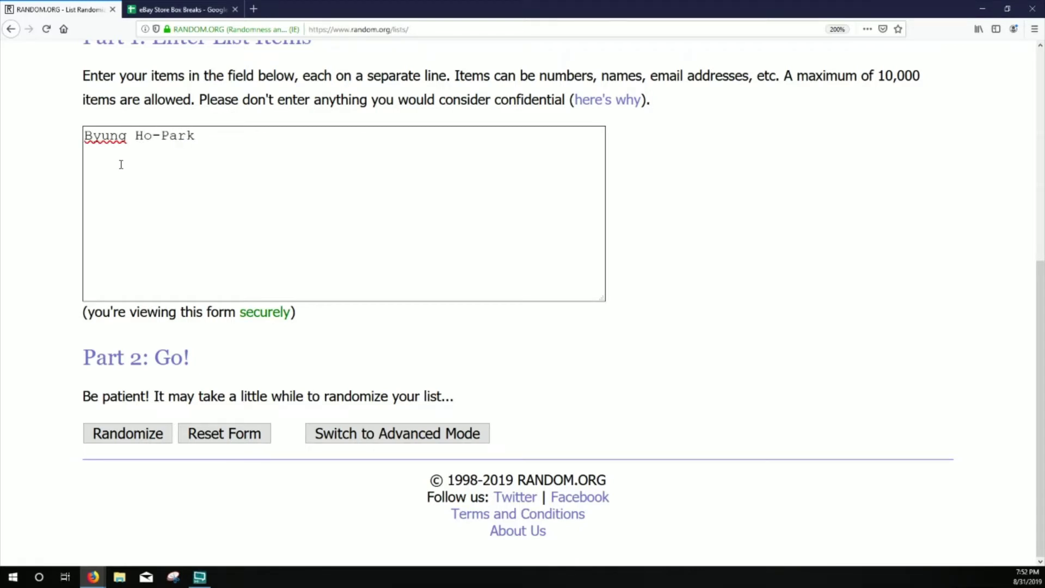
text(MIguel Sa)
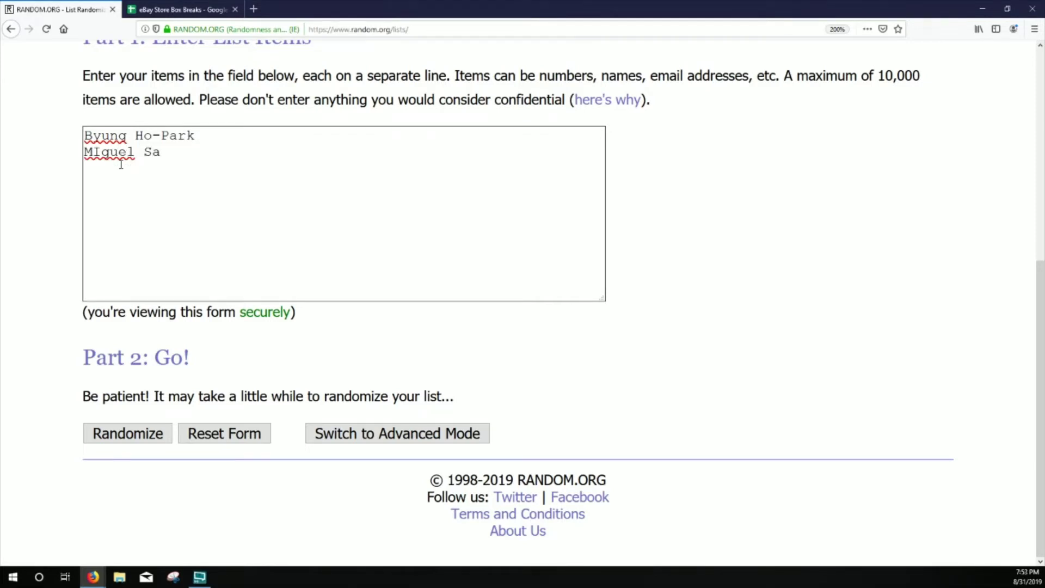
text(no)
key(BackSpace)
text(i)
- Duplicate the two player lines below themselves so each name is entered twice in the list
key(shift+Down)
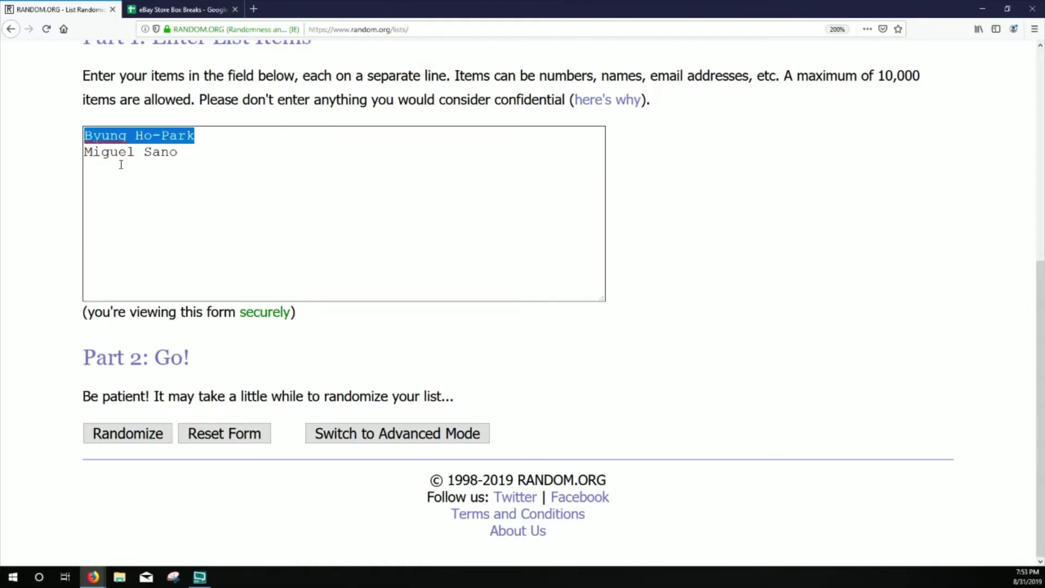
key(shift+Down)
key(ctrl+c)
click(121, 165)
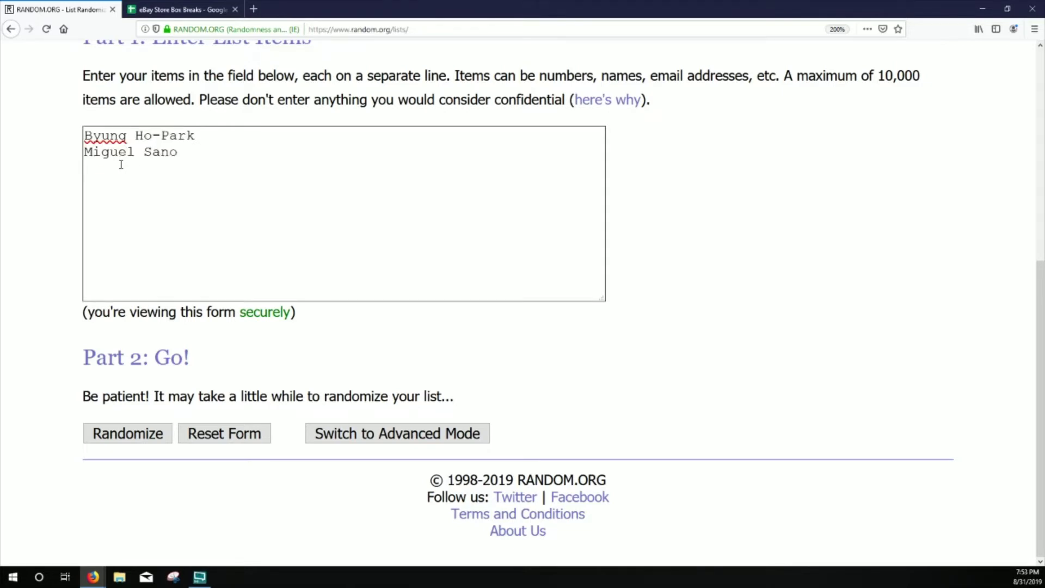
key(Return)
key(ctrl+v)
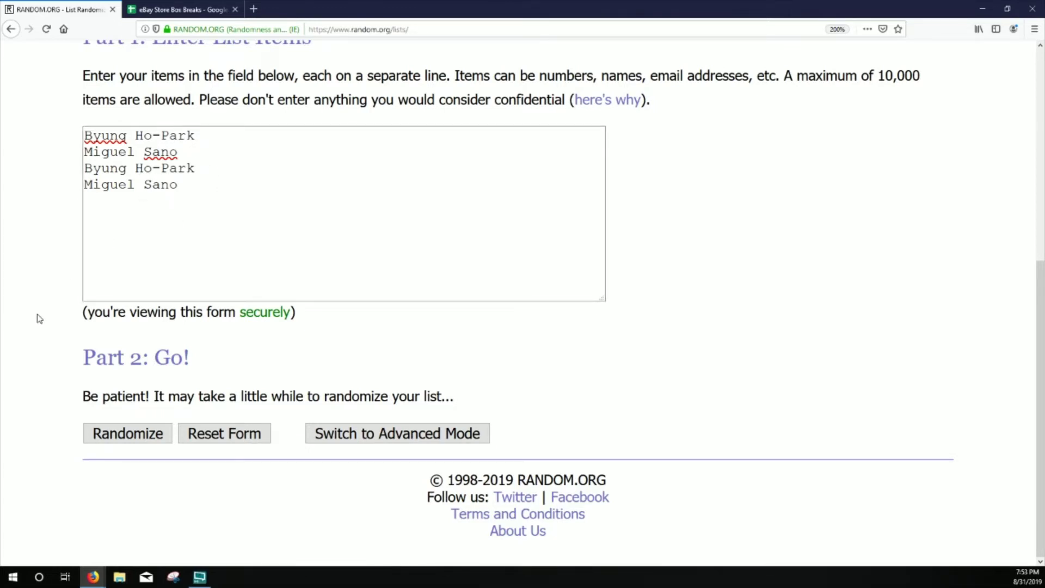
- Randomize the four-item player list three times
click(126, 438)
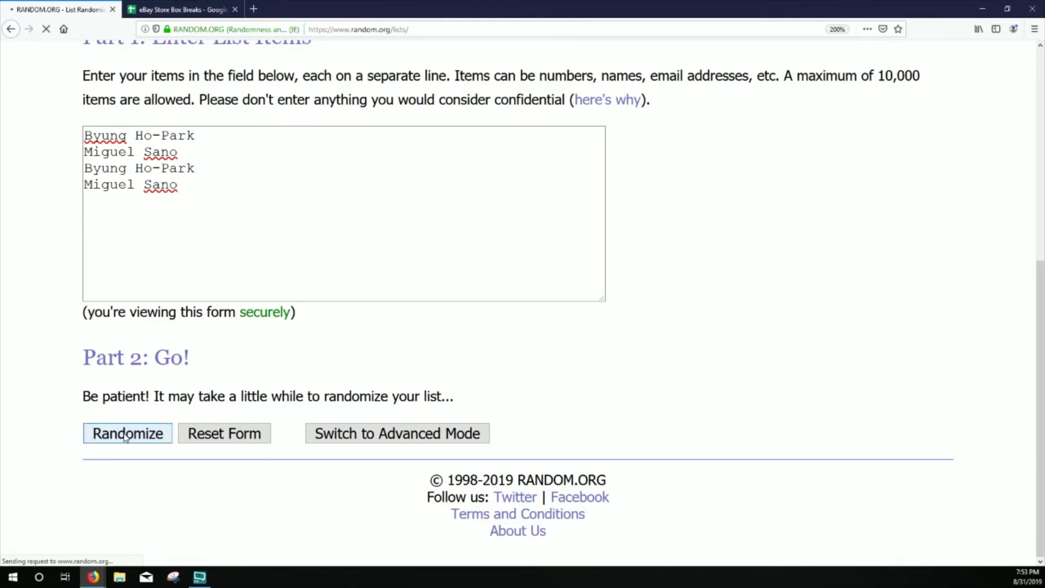
click(126, 514)
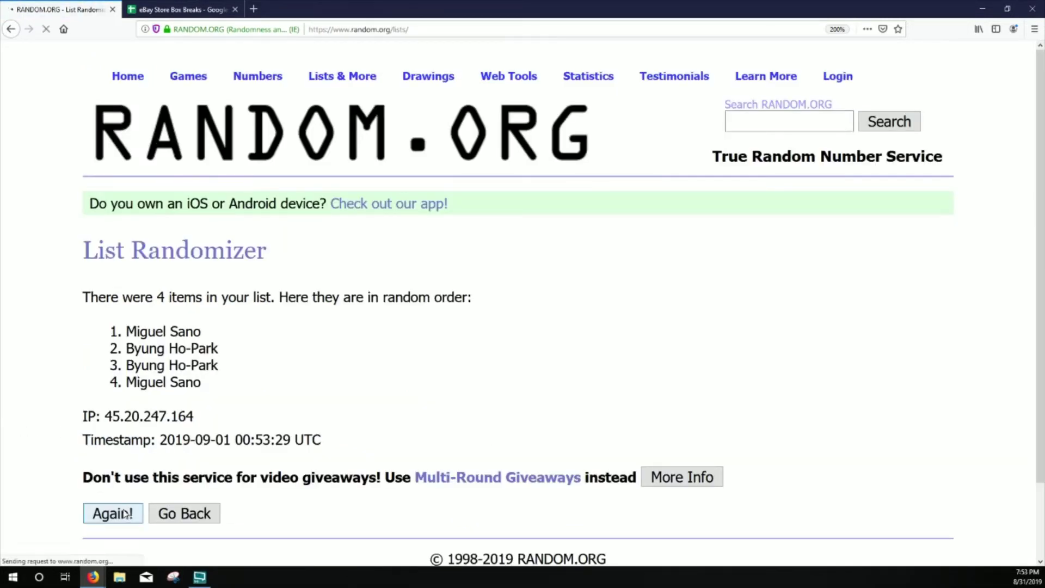
scroll(106, 471, down, 3)
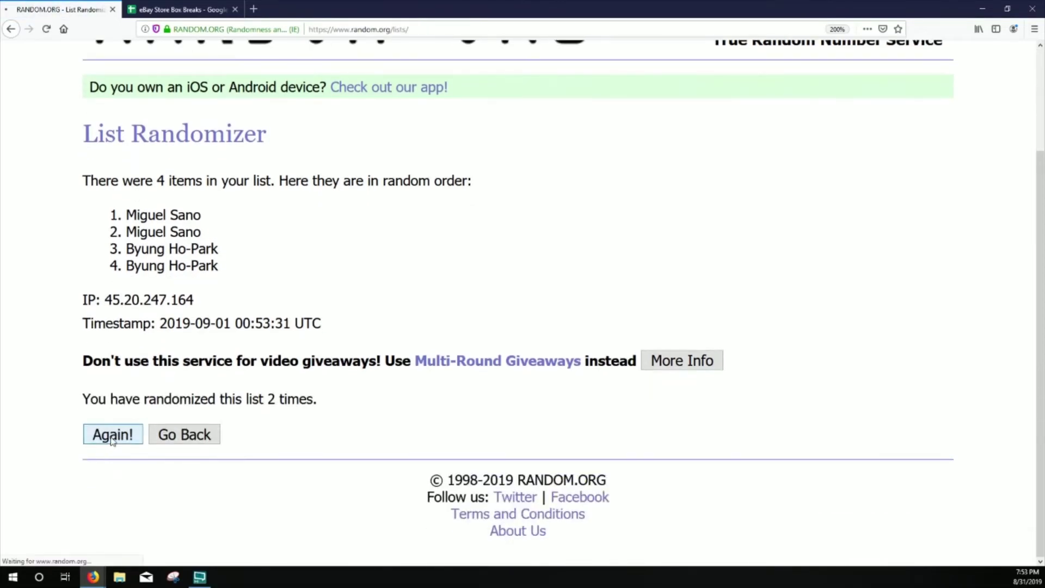
scroll(69, 361, down, 2)
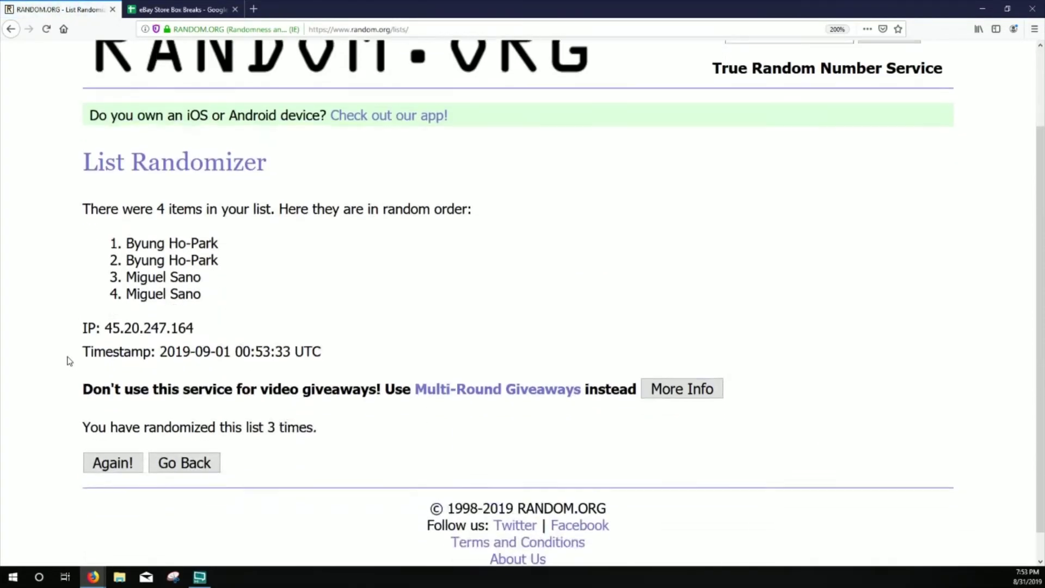
scroll(69, 361, down, 1)
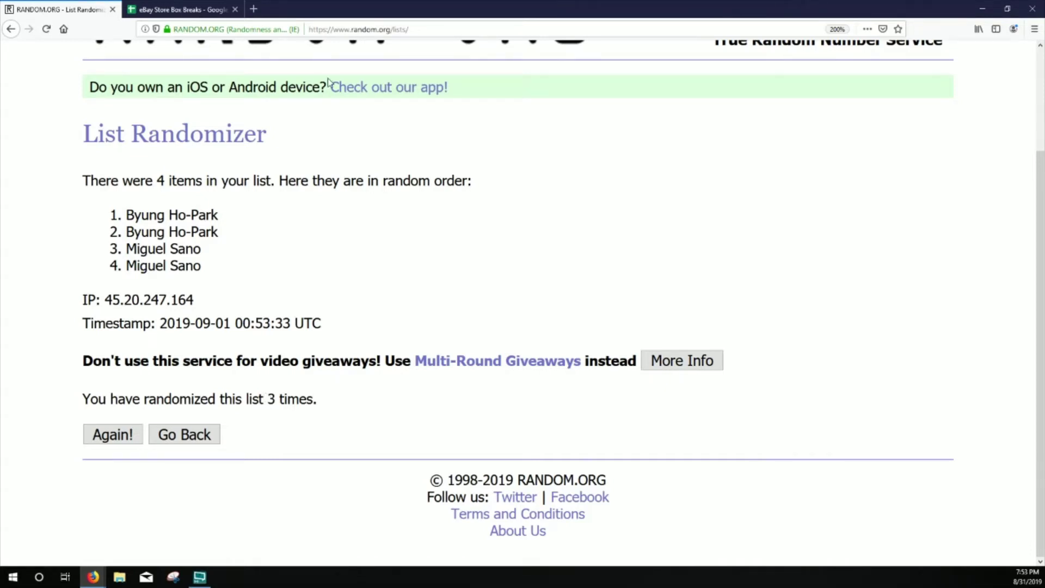
- Switch to the eBay Store Box Breaks spreadsheet and fill Byung-ho Park's player and buyer cells with yellow
click(196, 12)
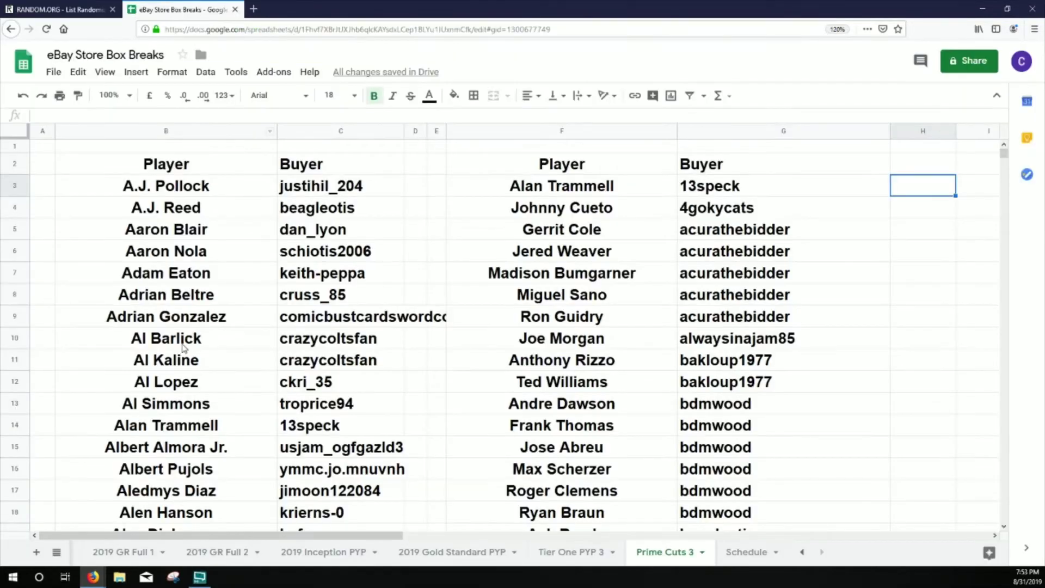
click(185, 348)
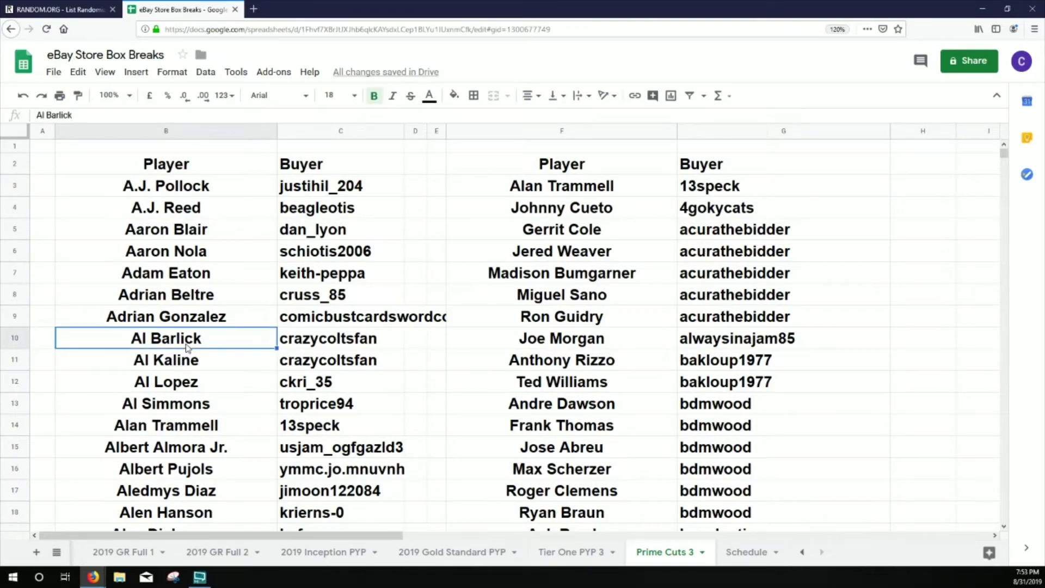
scroll(187, 349, down, 10)
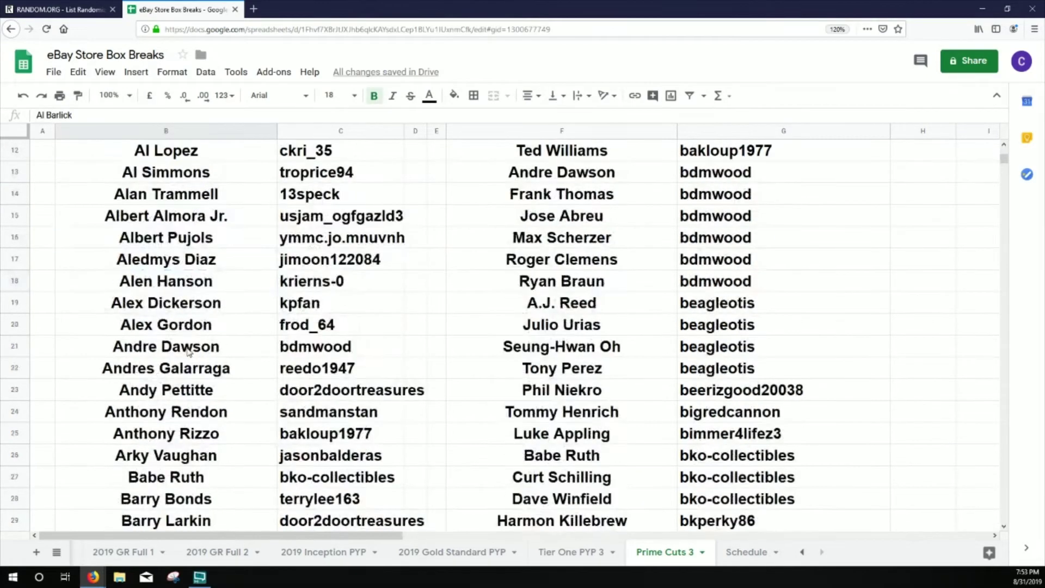
scroll(189, 351, down, 5)
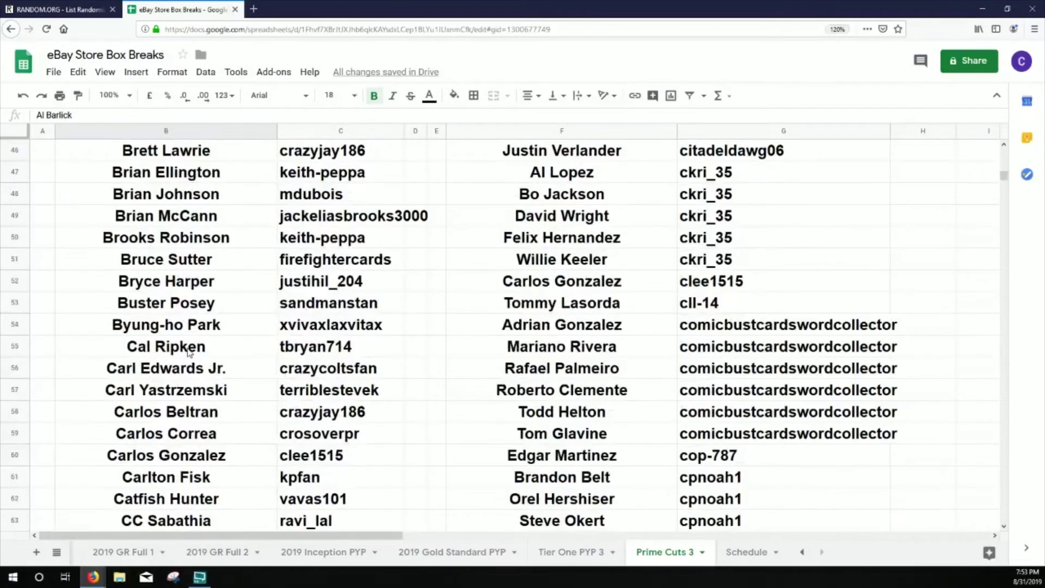
drag(248, 326, 341, 327)
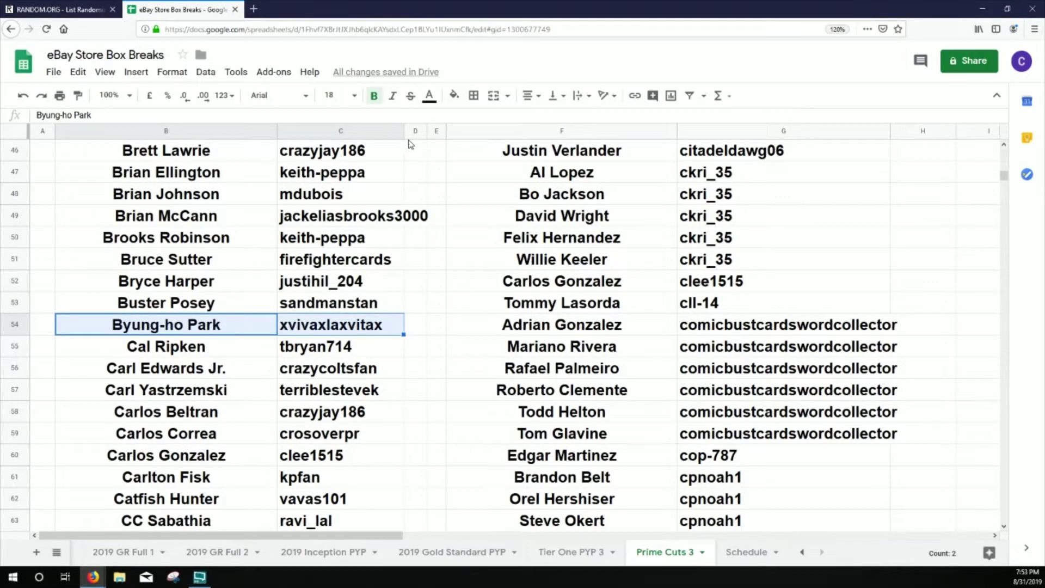
click(453, 95)
click(503, 158)
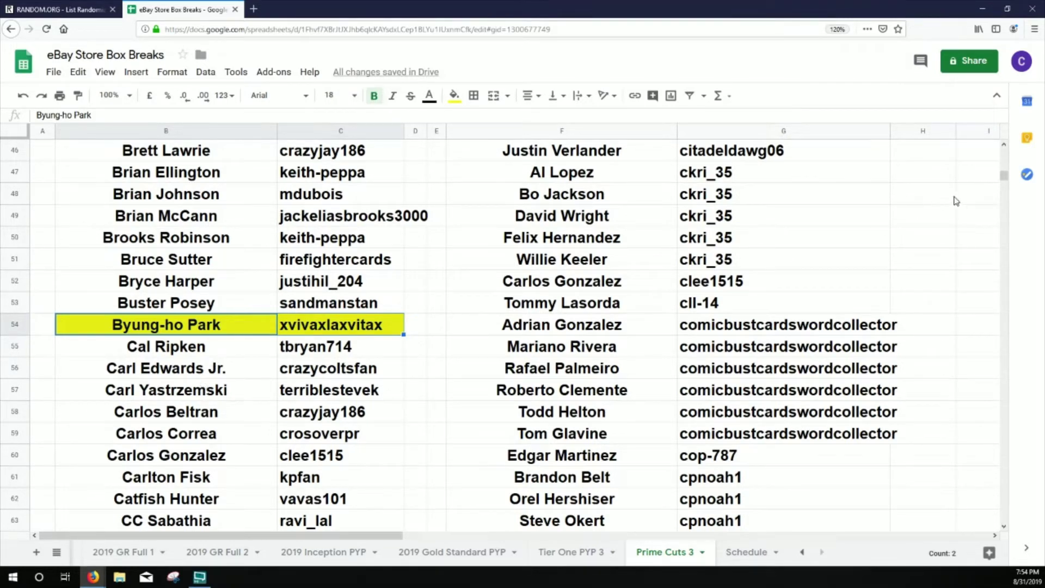
- Fill Roger Maris's player and buyer cells in columns B and C with yellow
drag(1003, 177, 998, 279)
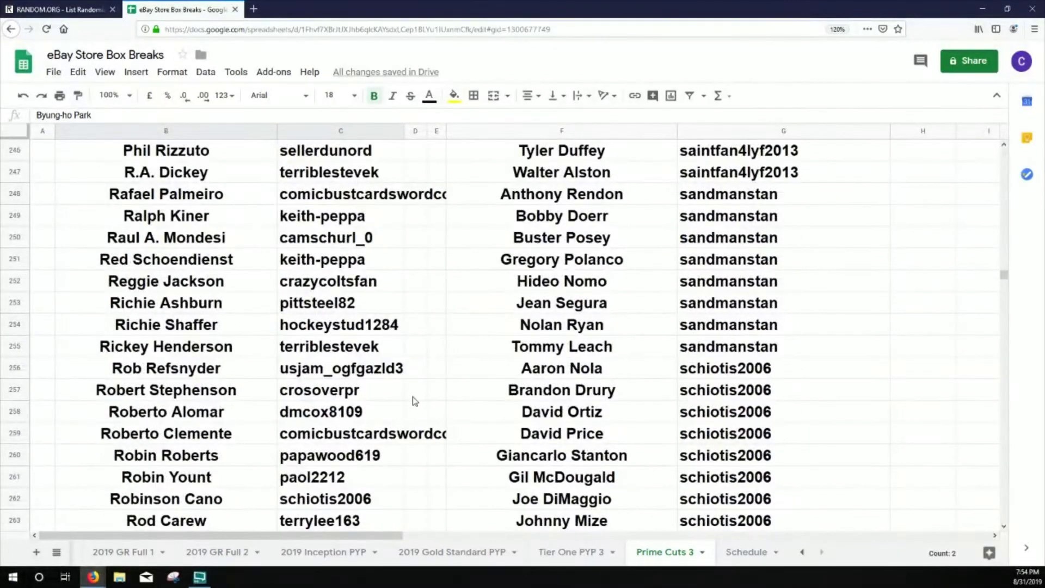
scroll(269, 416, down, 2)
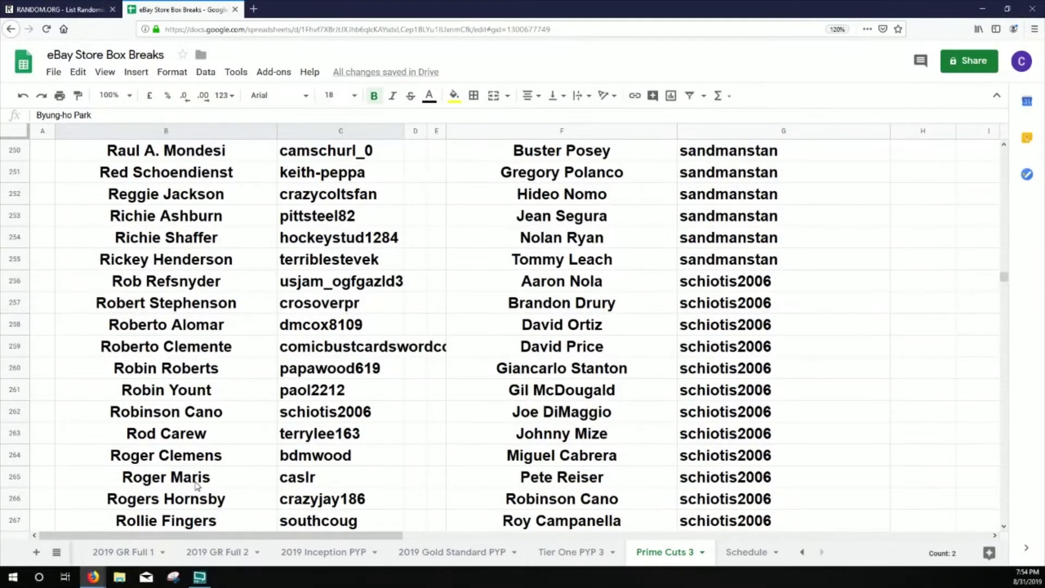
drag(197, 486, 292, 482)
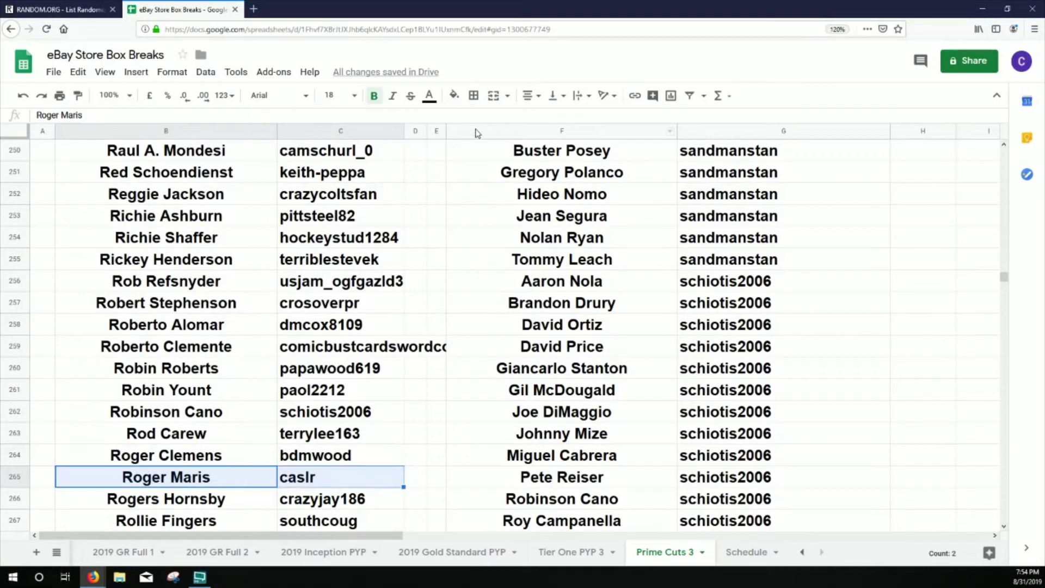
click(453, 95)
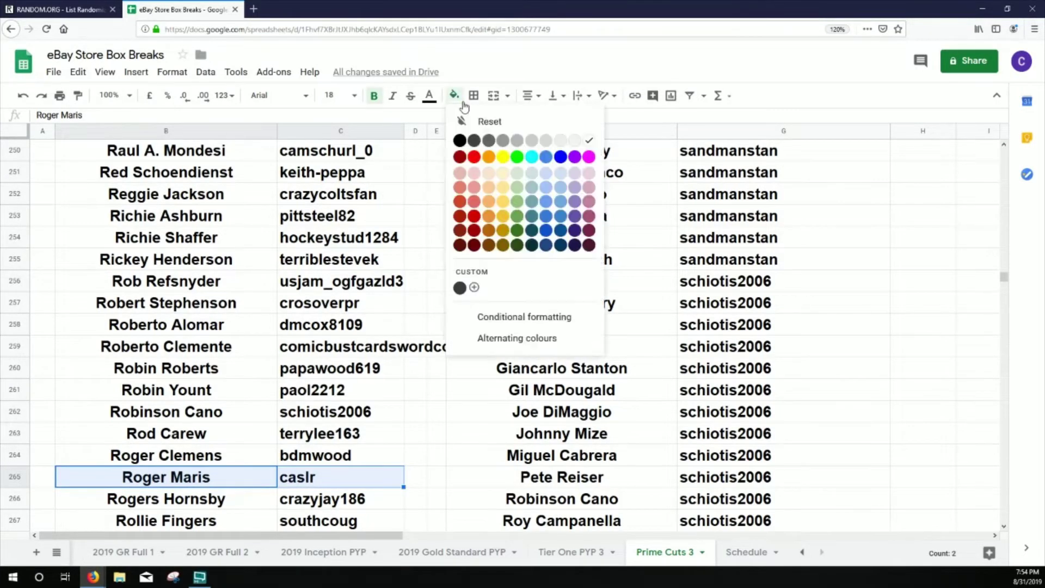
click(503, 158)
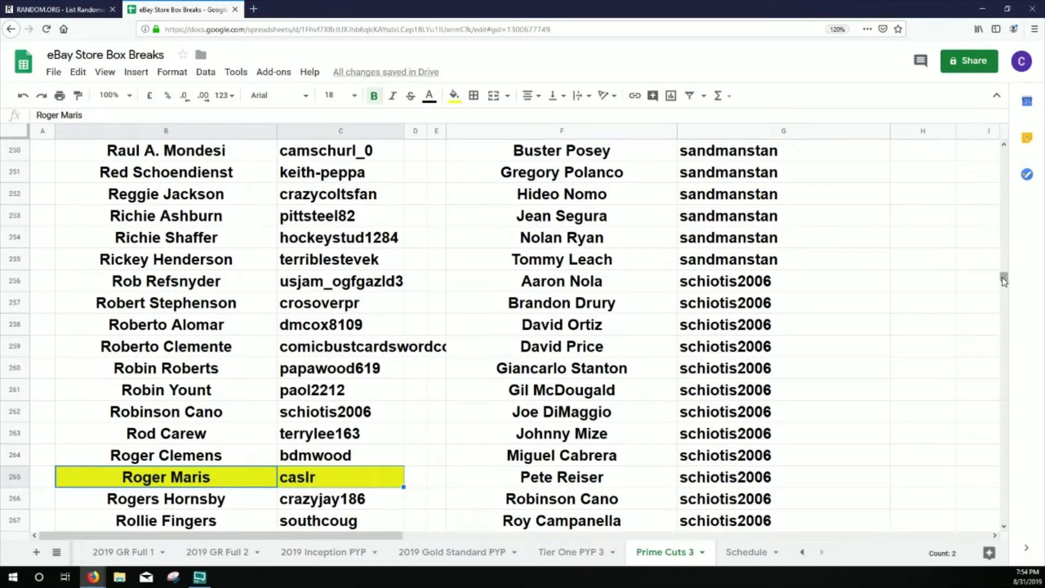
- Fill Jacob deGrom's player and buyer cells in columns B and C with yellow
drag(1005, 281, 1003, 222)
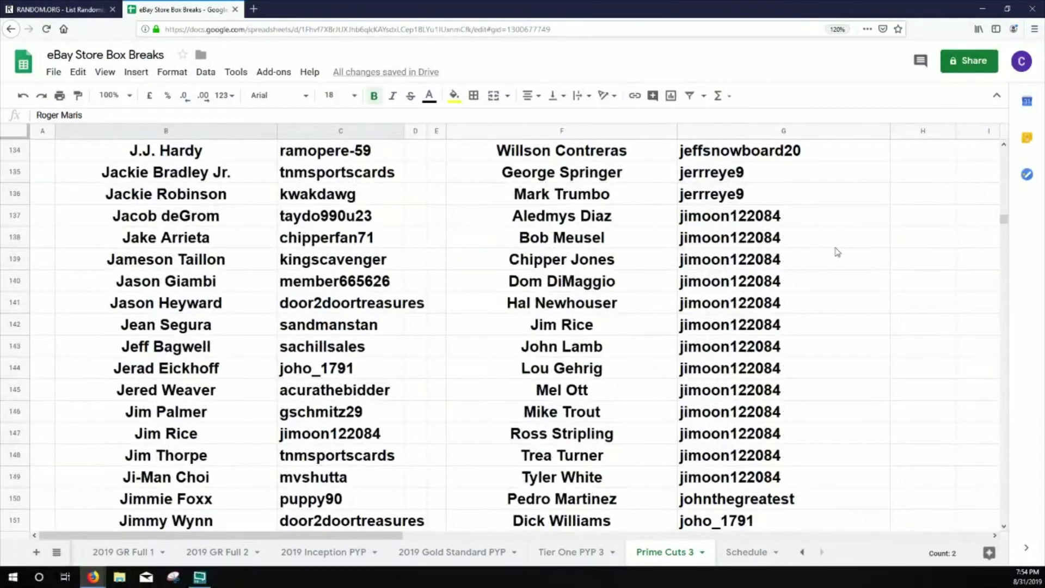
drag(200, 223, 329, 230)
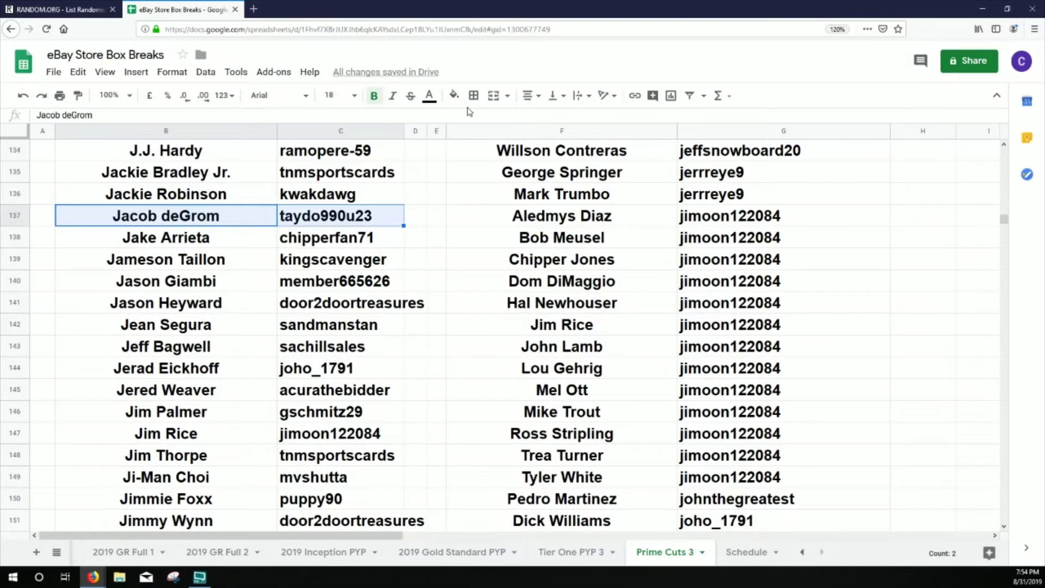
click(454, 96)
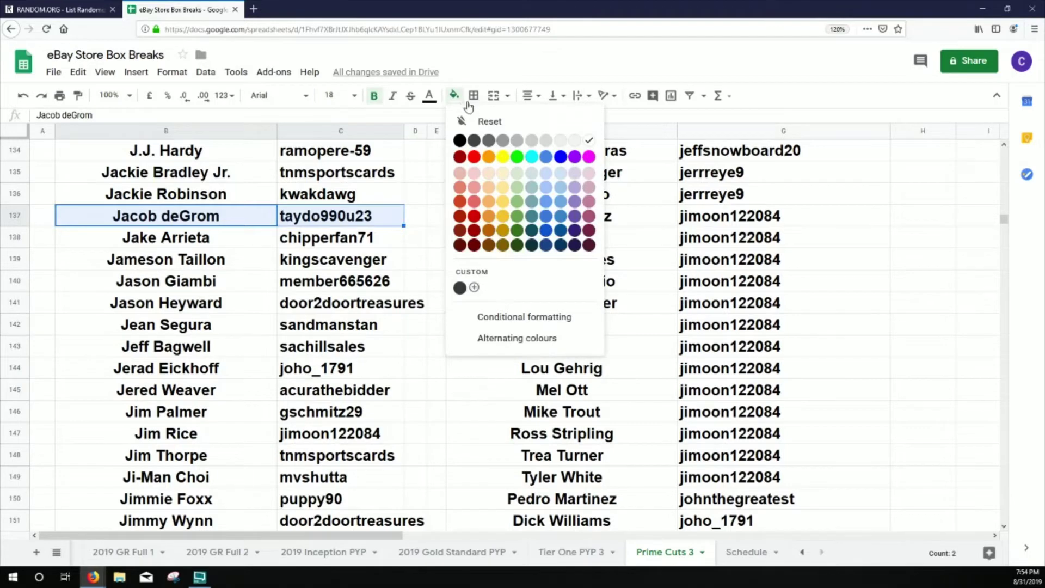
click(502, 157)
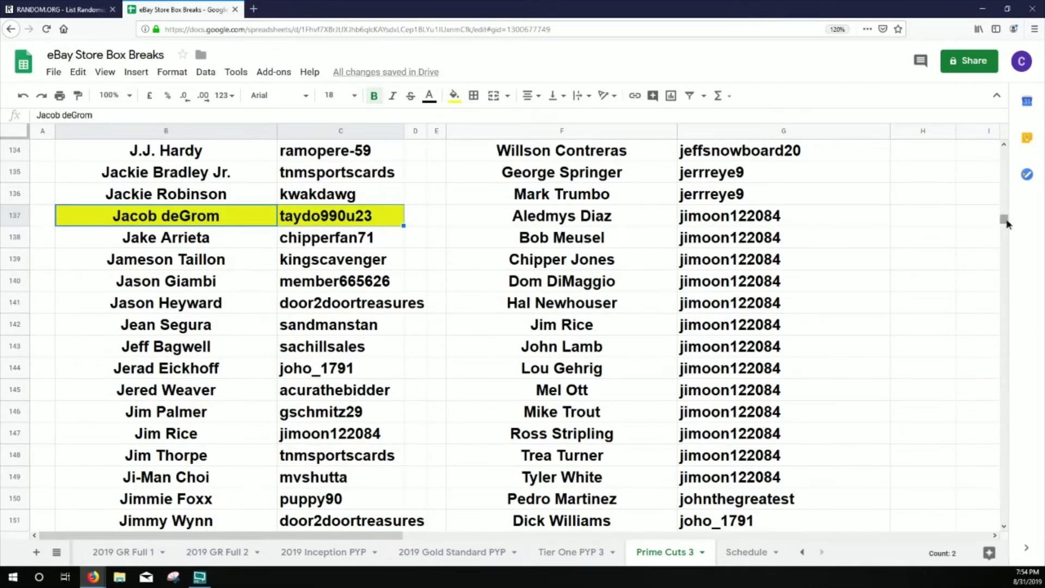
- Fill Yu Darvish's player and buyer cells in columns B and C with yellow
drag(1006, 223, 988, 312)
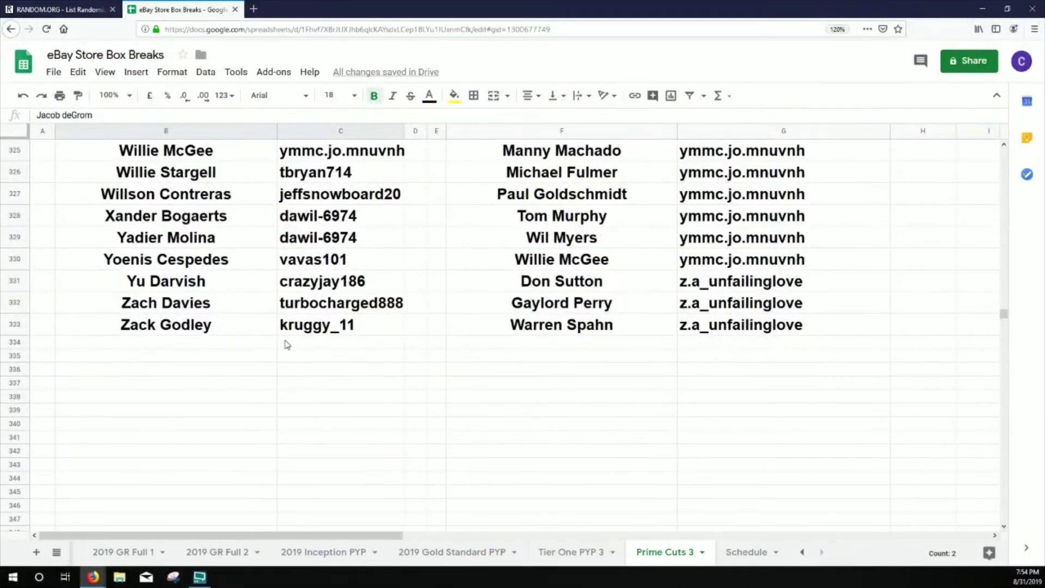
drag(211, 287, 336, 290)
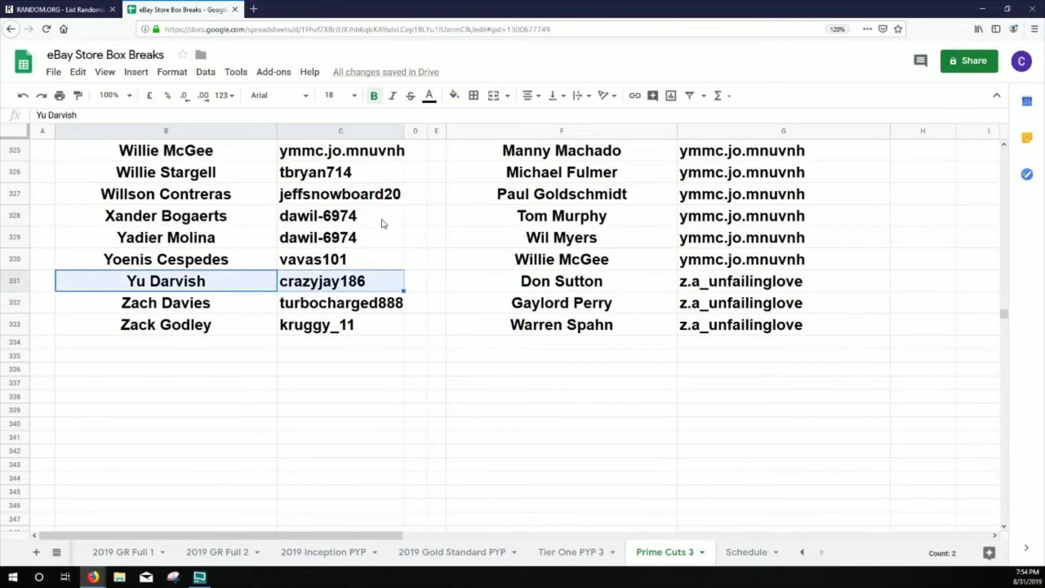
click(454, 97)
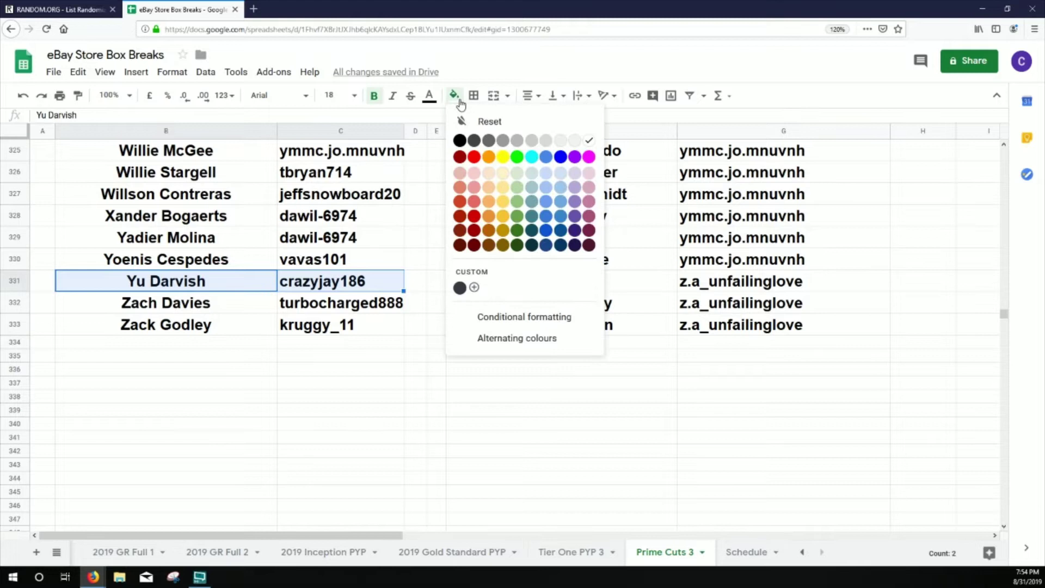
click(502, 159)
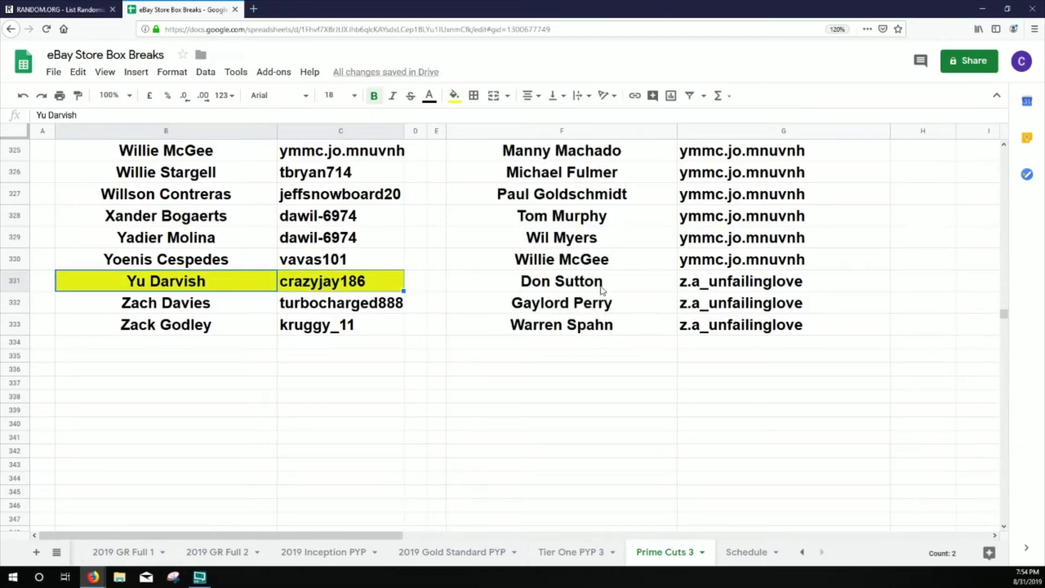
drag(1005, 320, 993, 235)
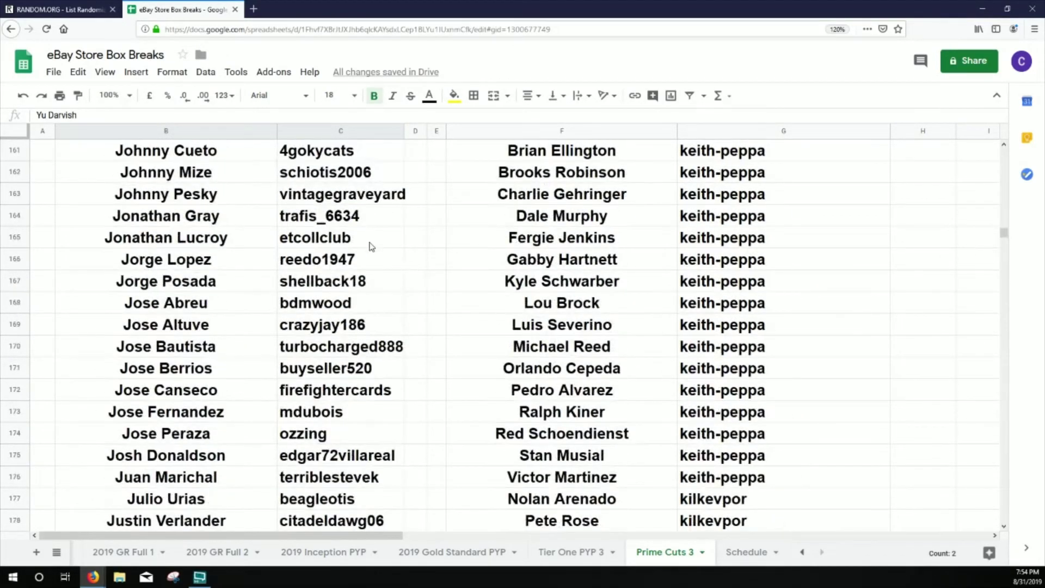
click(260, 225)
drag(260, 225, 319, 226)
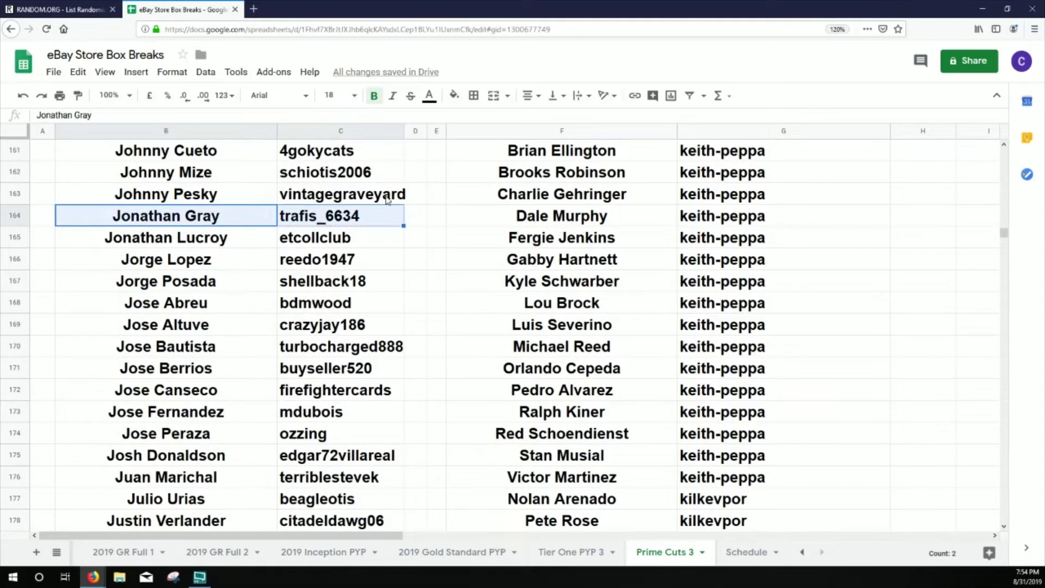
click(454, 96)
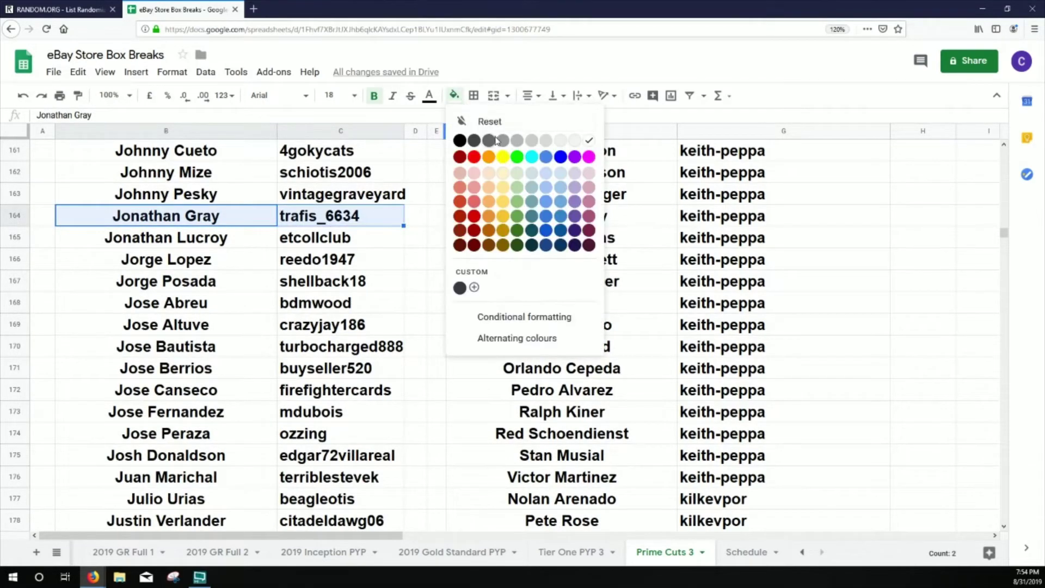
click(502, 159)
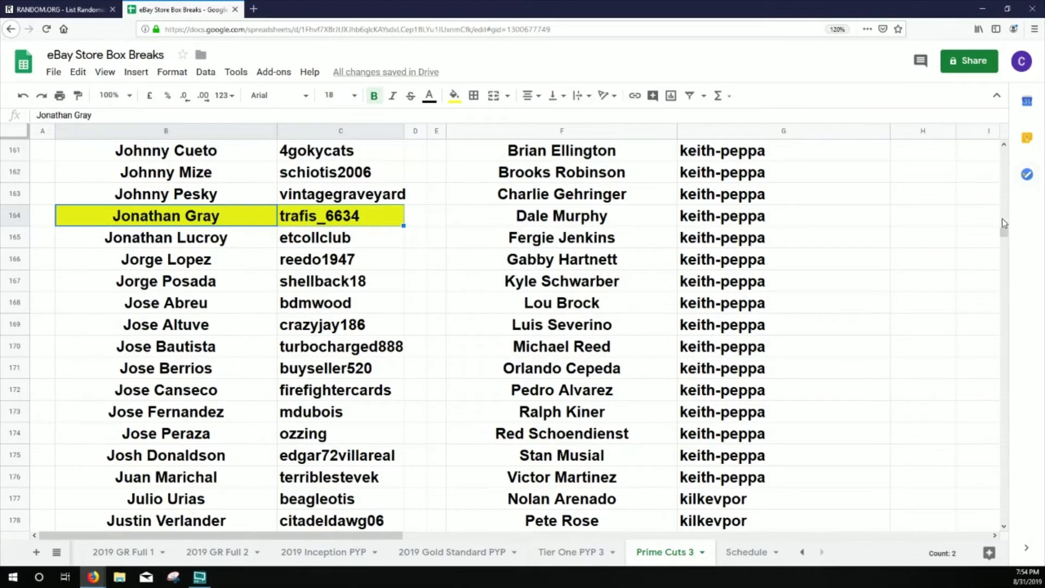
- Fill Chris Sale's player and buyer cells in columns B and C with yellow
drag(1004, 233, 1006, 183)
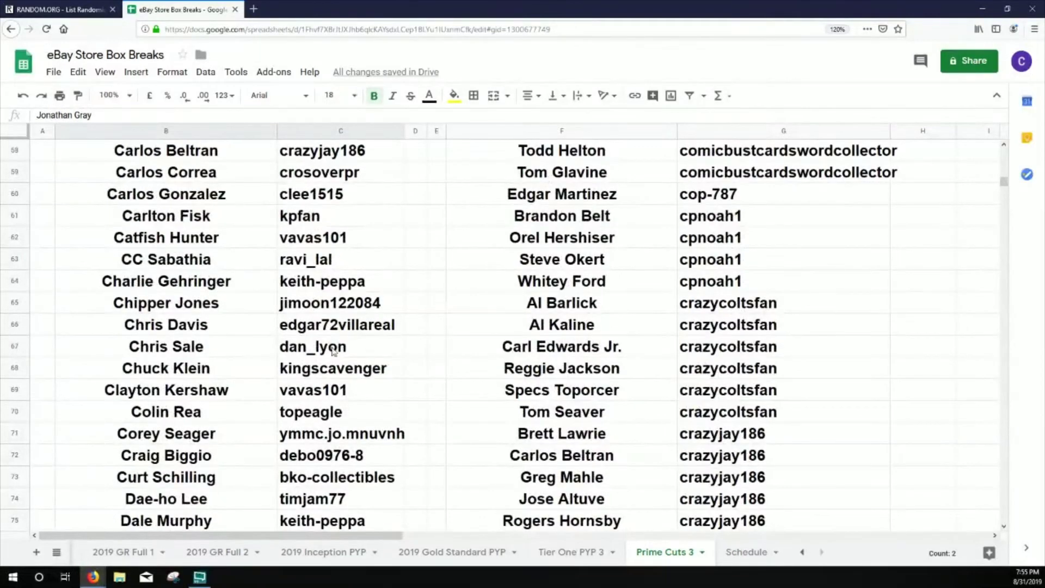
drag(206, 353, 313, 348)
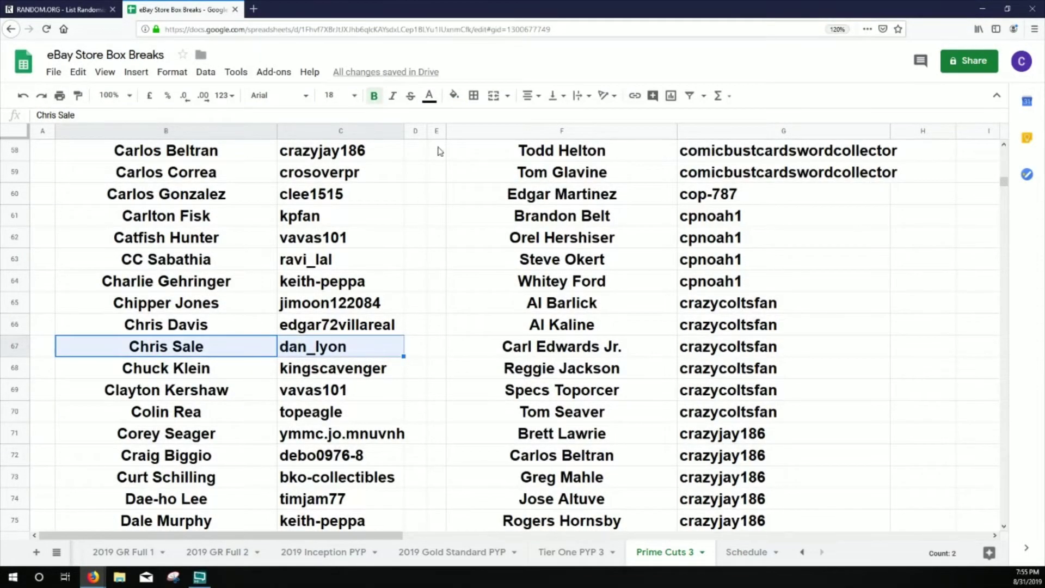
click(455, 97)
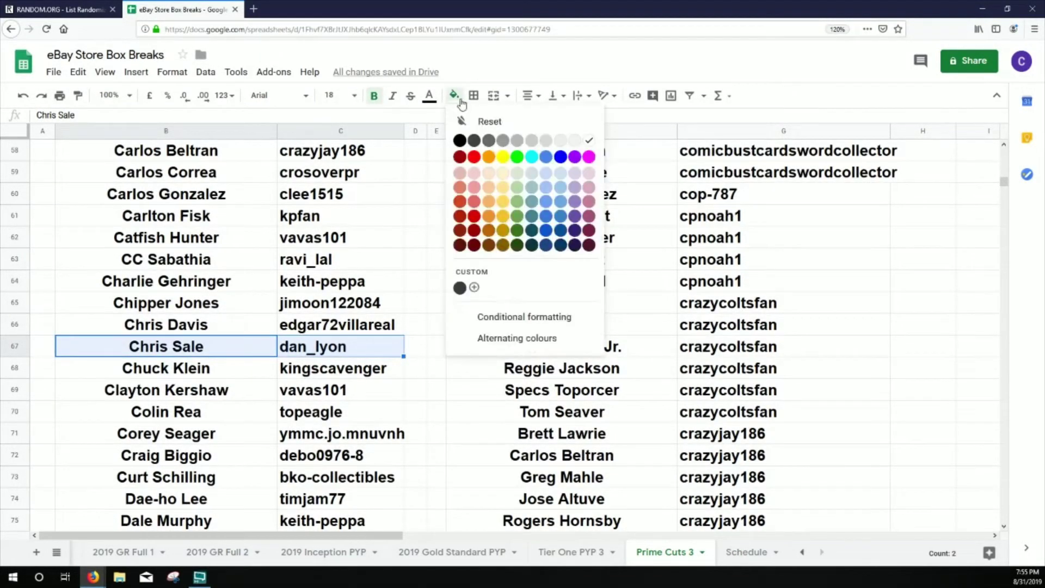
click(497, 157)
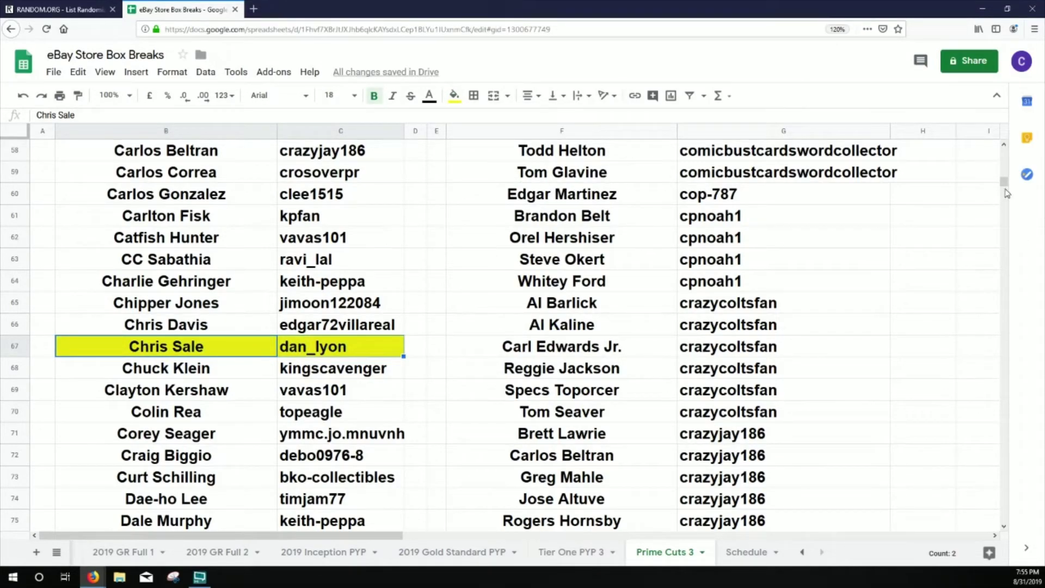
- Fill Victor Martinez's player and buyer cells in columns B and C with yellow
drag(1005, 181, 949, 326)
scroll(115, 322, up, 5)
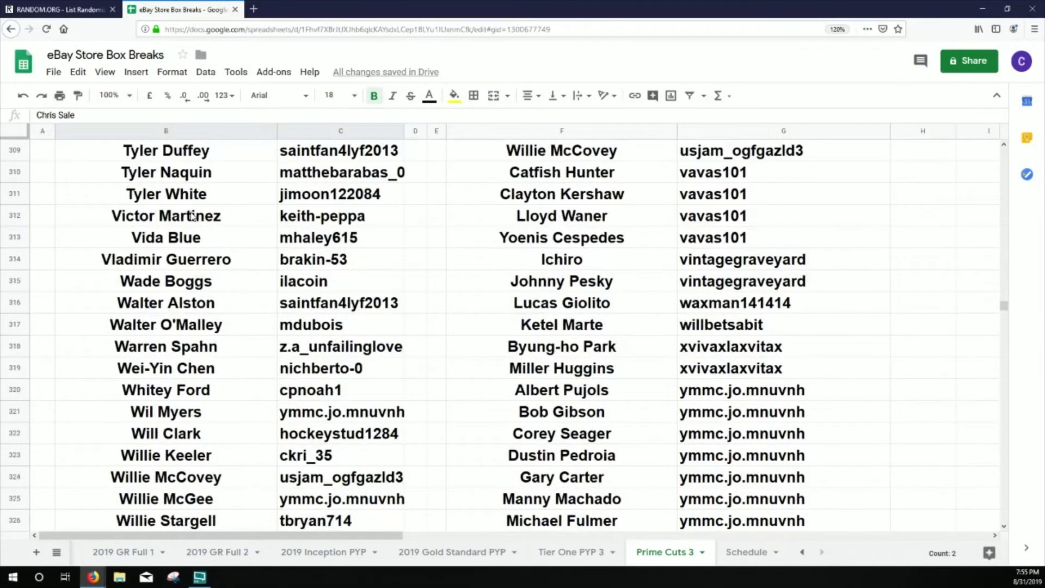
drag(194, 217, 292, 216)
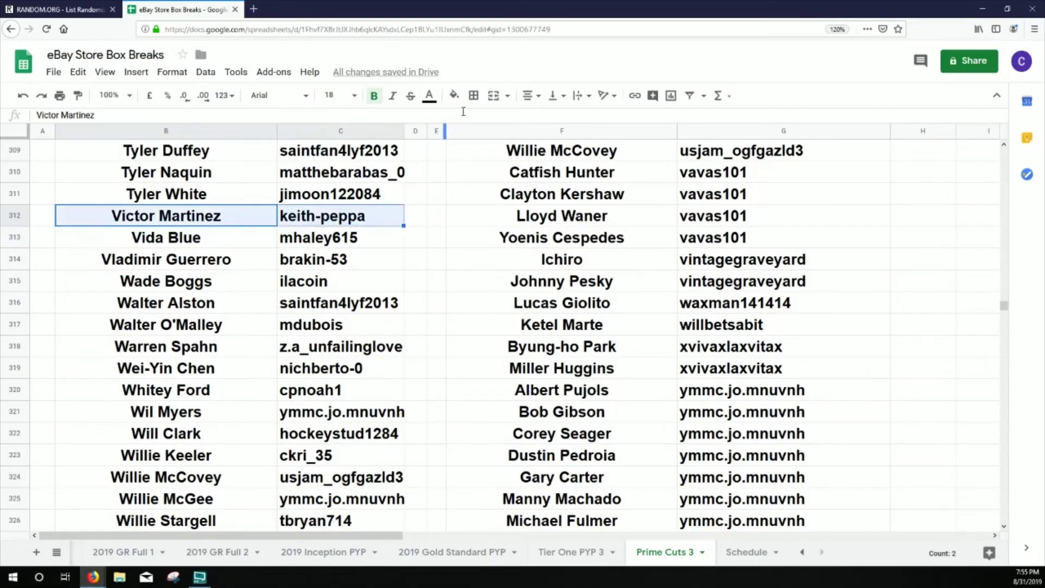
click(453, 95)
click(505, 156)
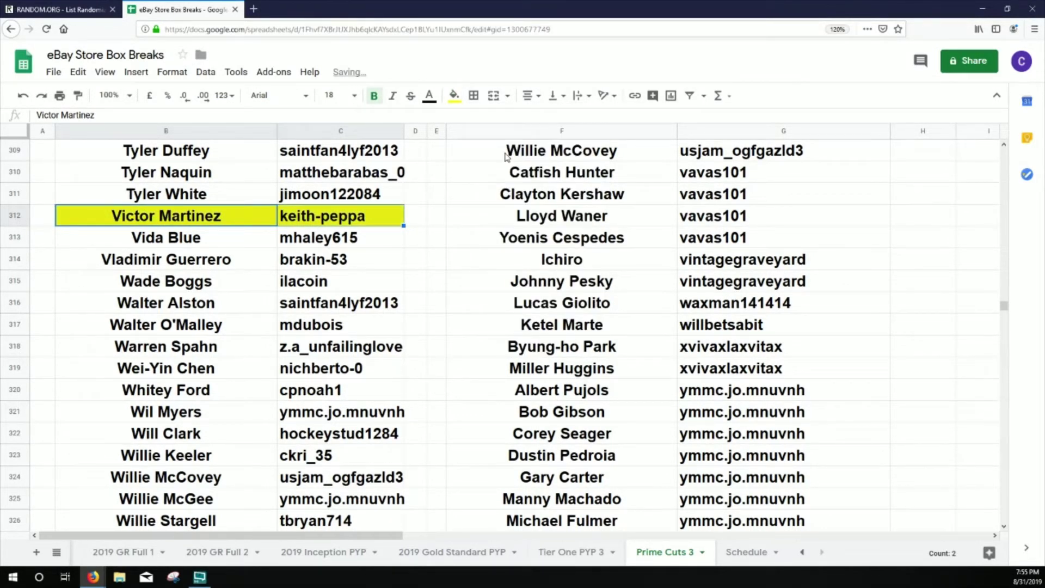
- Fill Rickey Henderson's player and buyer cells in columns B and C with yellow
scroll(385, 264, up, 3)
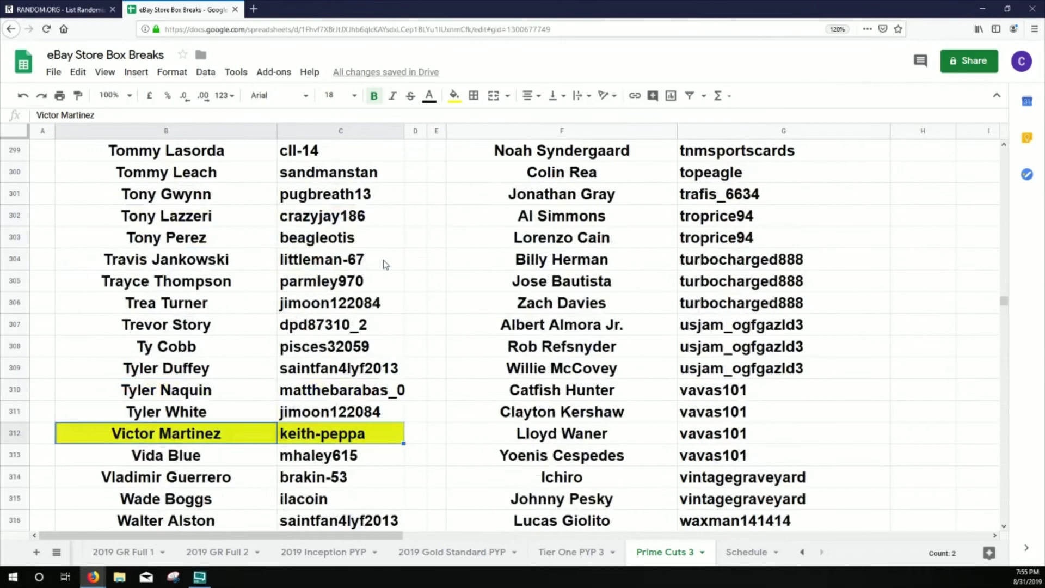
scroll(385, 264, up, 12)
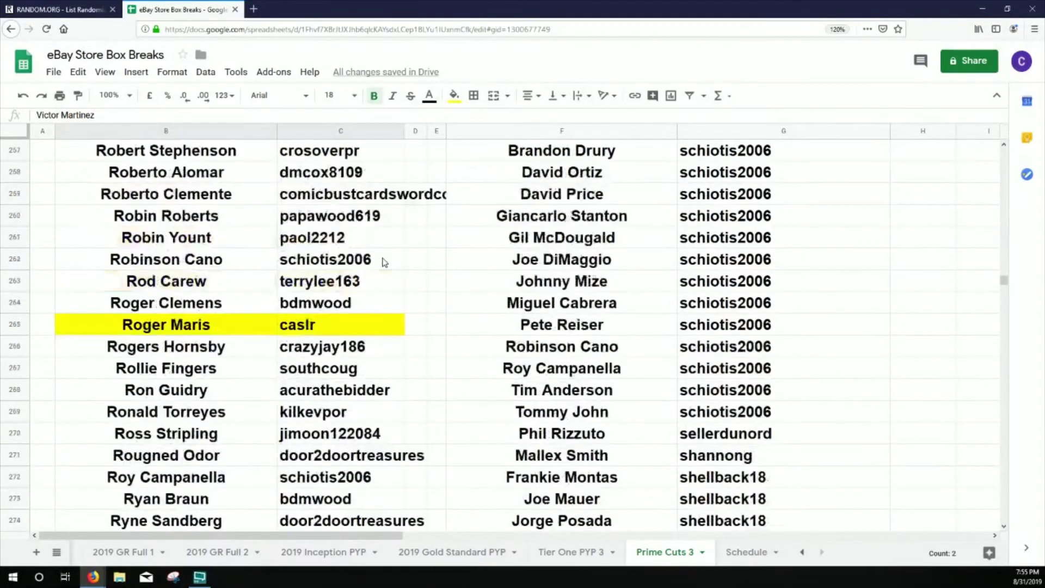
scroll(384, 264, up, 1)
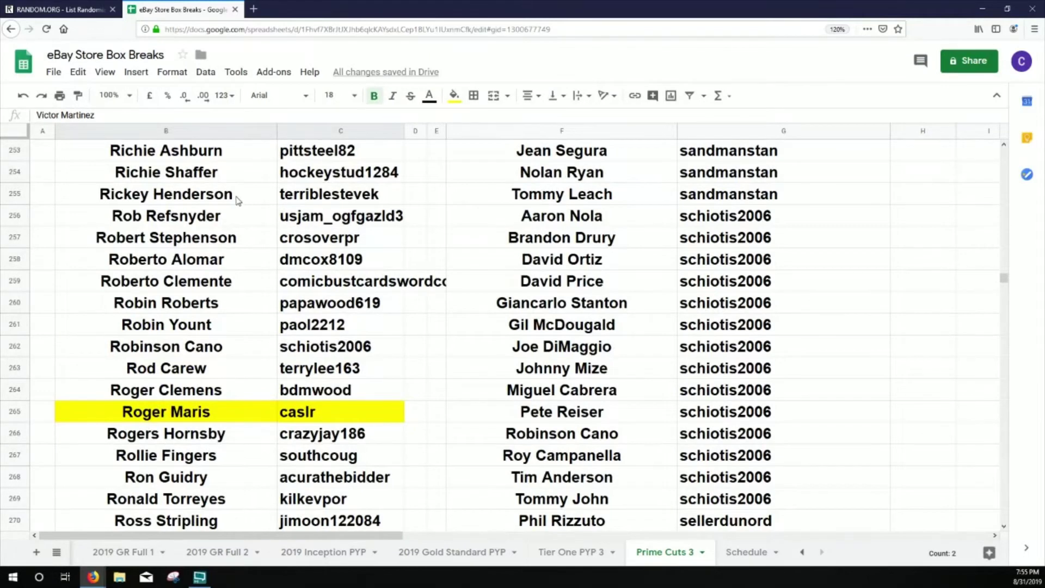
drag(238, 201, 327, 201)
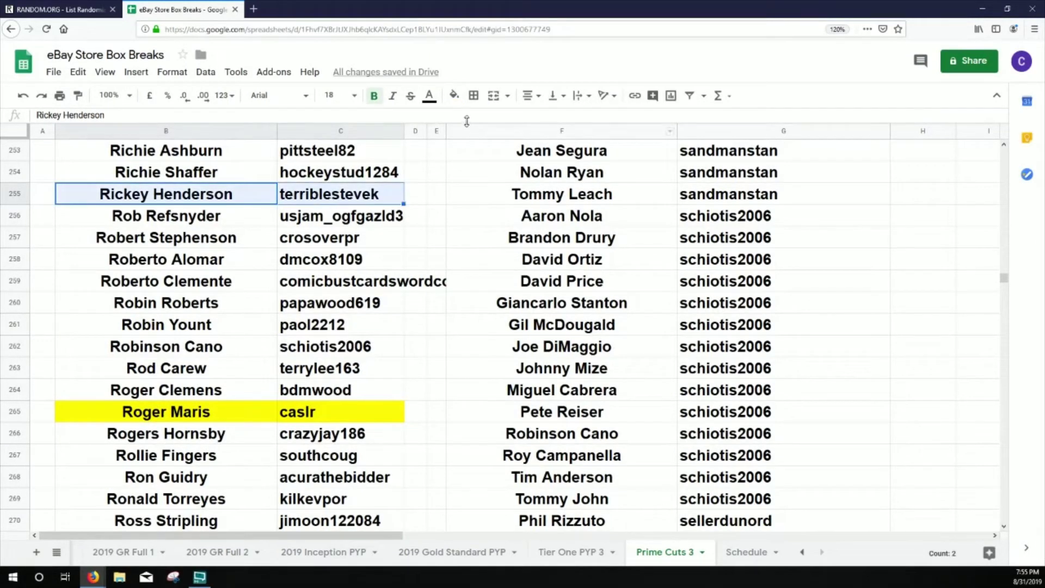
click(454, 95)
click(502, 161)
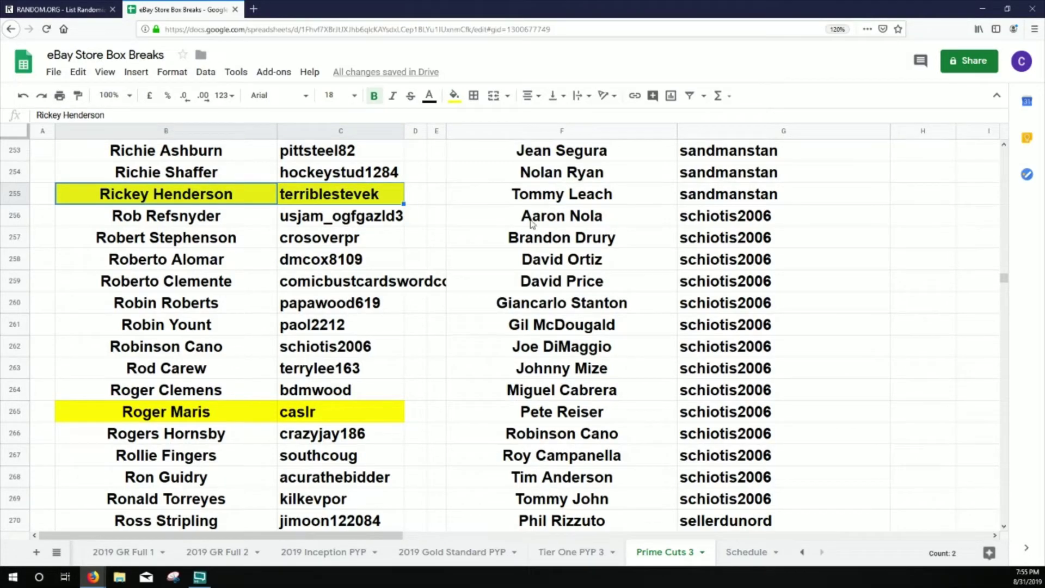
- Fill Frank Thomas's player and buyer cells in columns B and C with yellow
drag(999, 280, 998, 201)
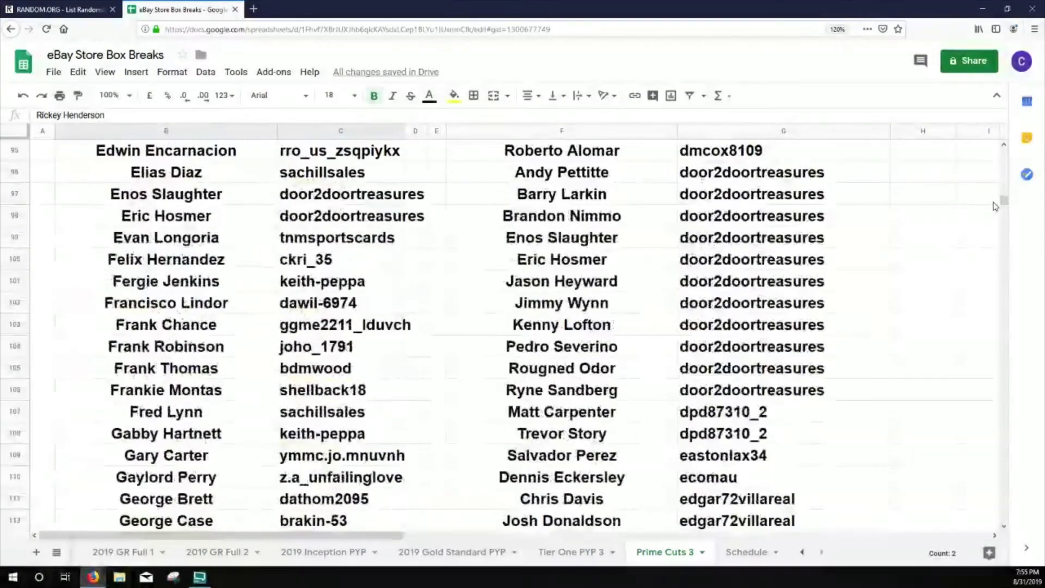
drag(201, 374, 285, 373)
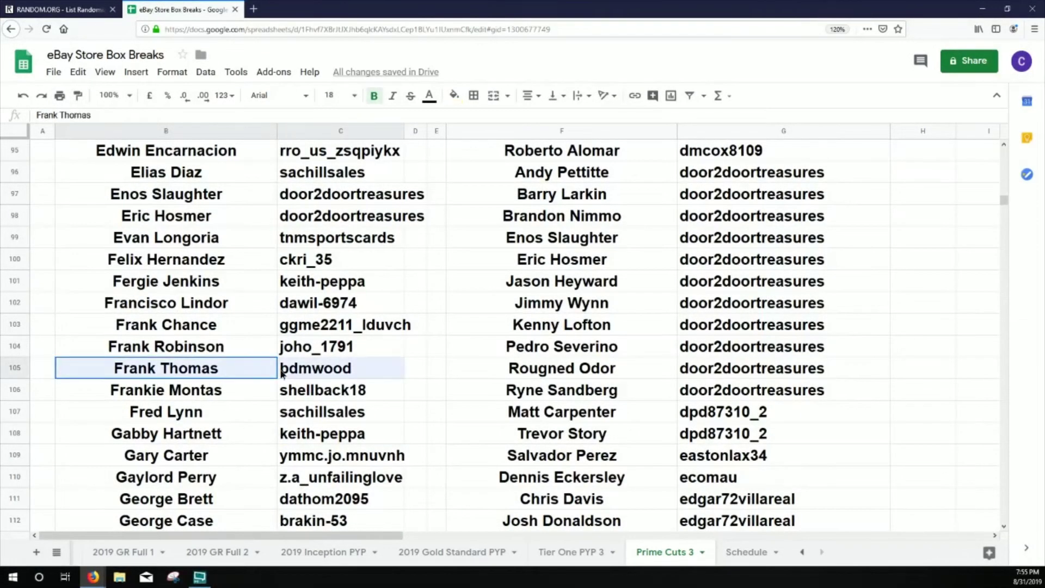
click(454, 96)
click(502, 158)
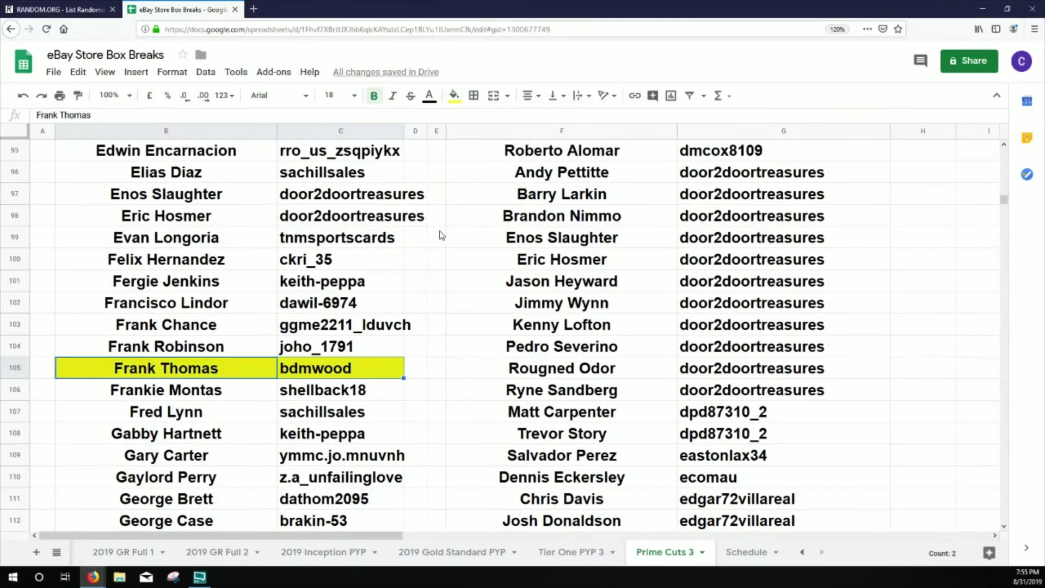
- Fill Adam Eaton's player and buyer cells in columns B and C with yellow
scroll(341, 326, up, 15)
scroll(341, 326, up, 11)
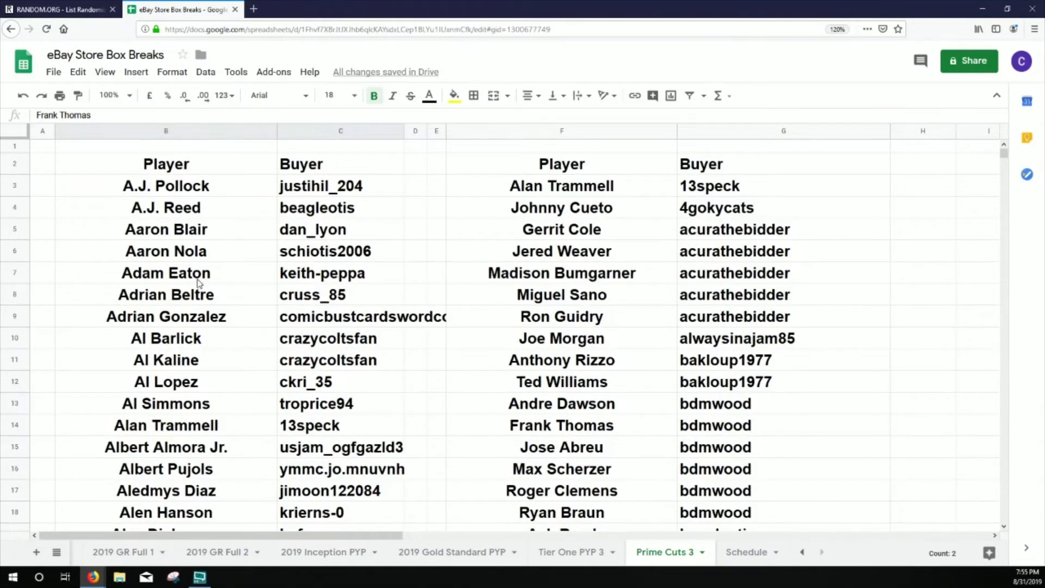
drag(198, 283, 305, 272)
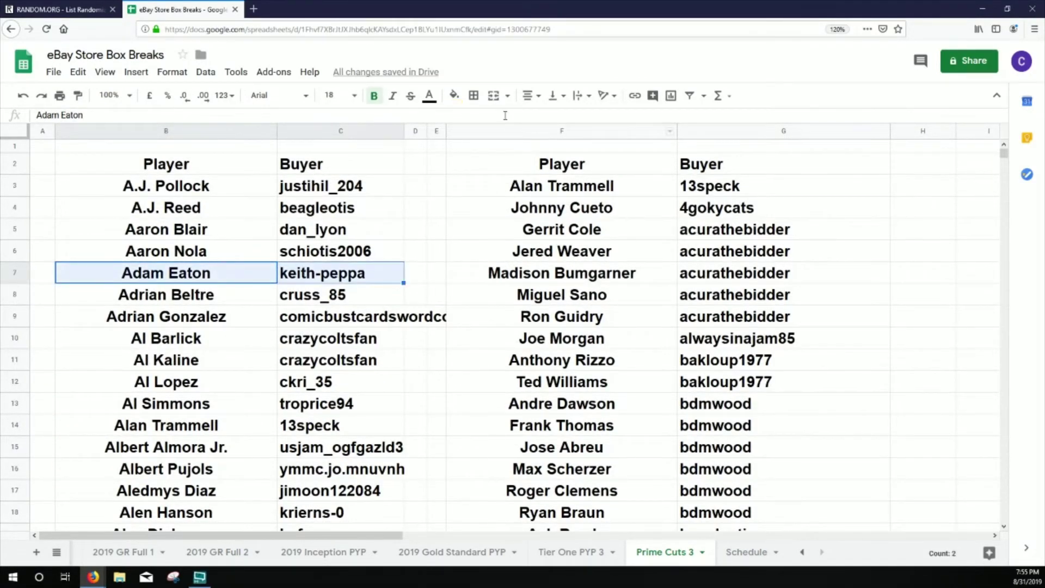
click(454, 95)
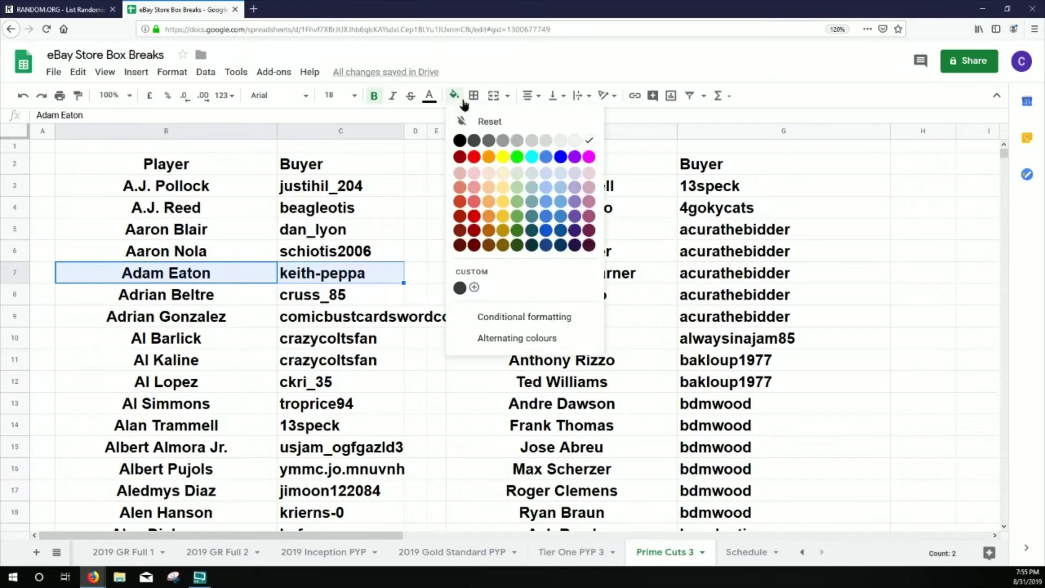
click(505, 159)
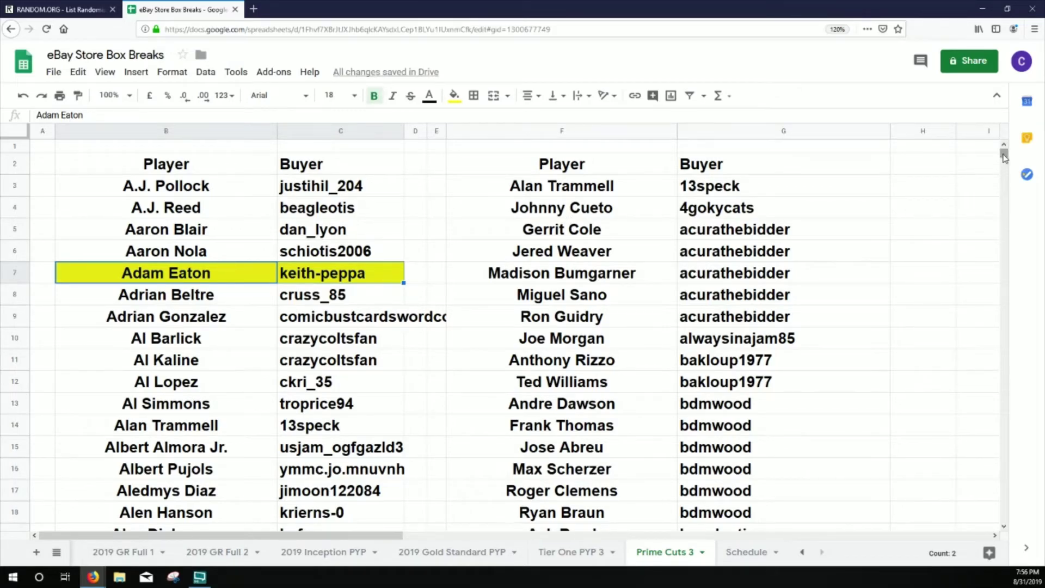
- Fill Nomar Mazara's player and buyer cells in columns B and C with yellow
drag(1004, 158, 962, 266)
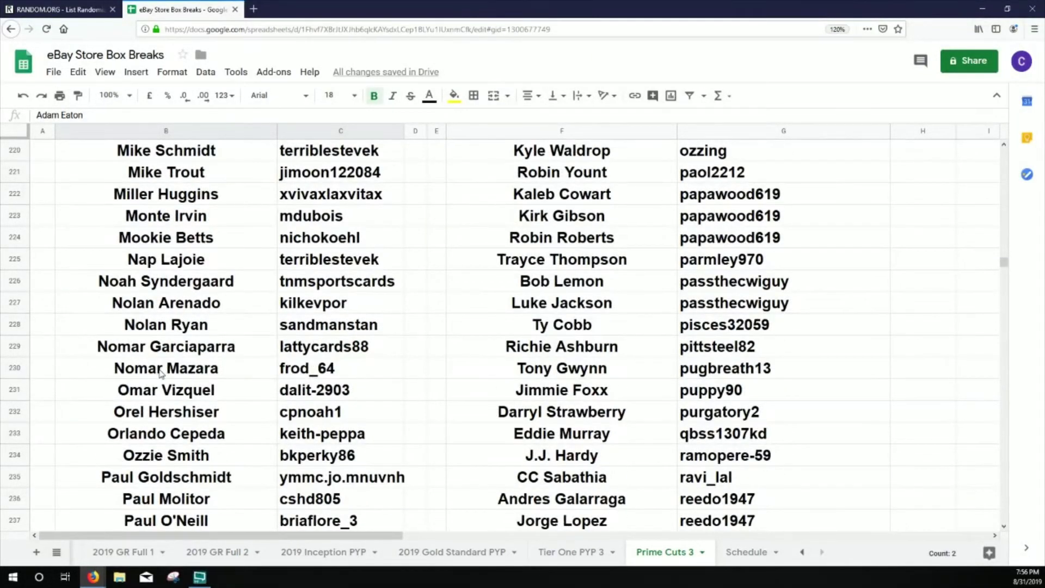
drag(161, 372, 298, 373)
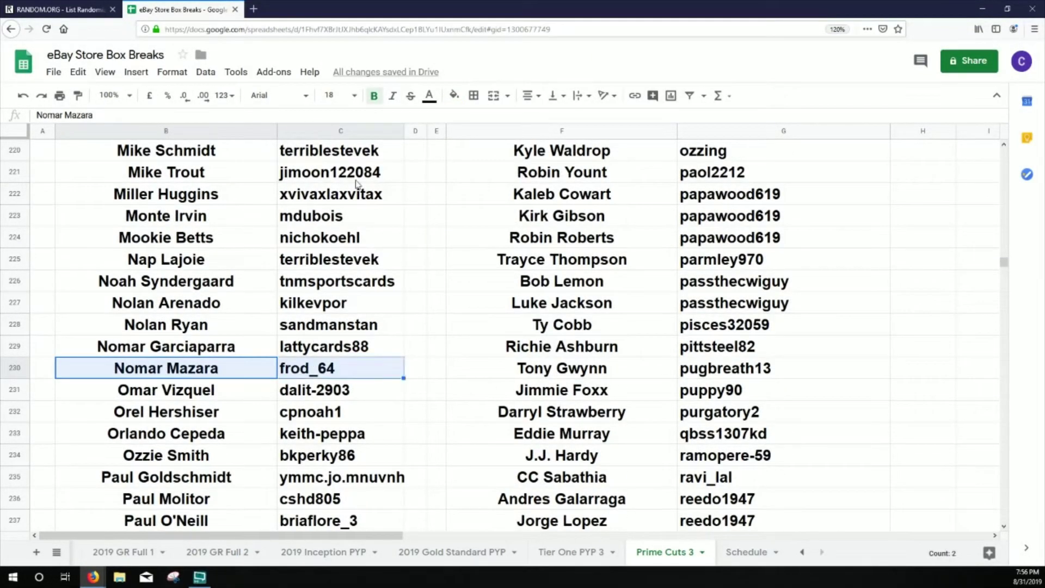
click(454, 95)
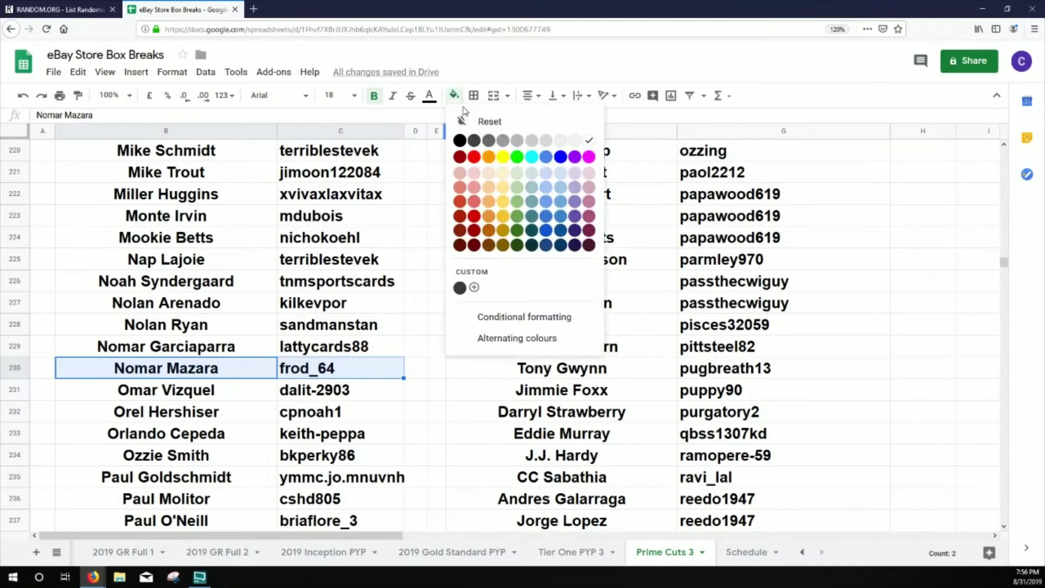
click(502, 157)
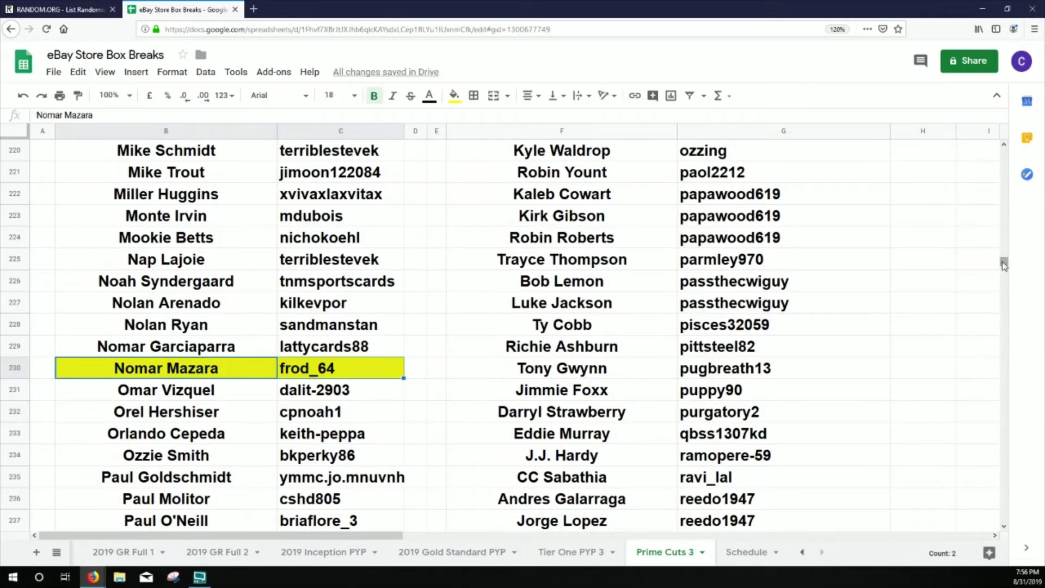
- Fill Tony Gwynn's player and buyer cells in columns B and C with yellow
drag(1003, 263, 999, 292)
scroll(1000, 293, down, 5)
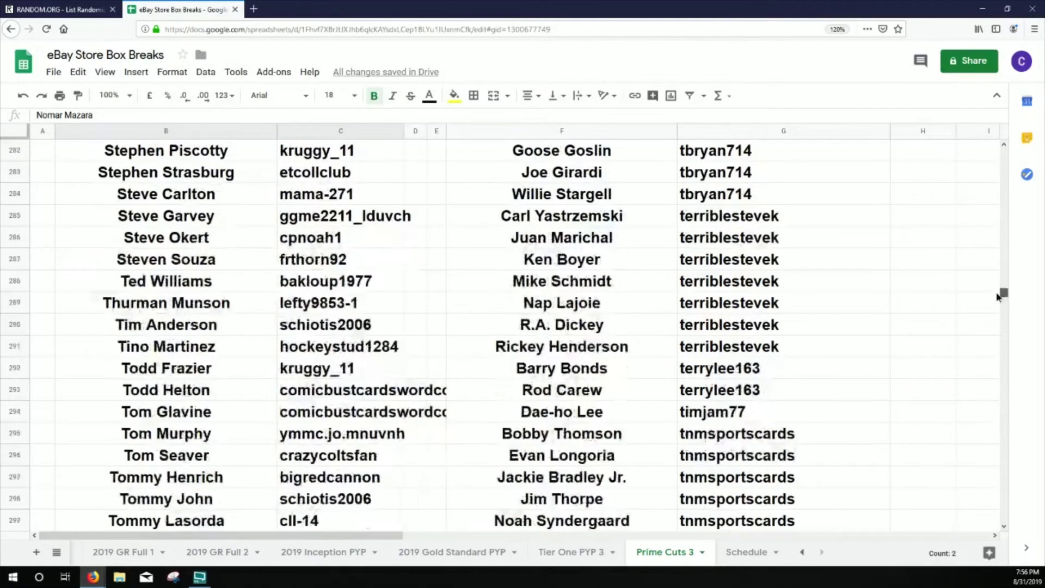
scroll(330, 403, down, 3)
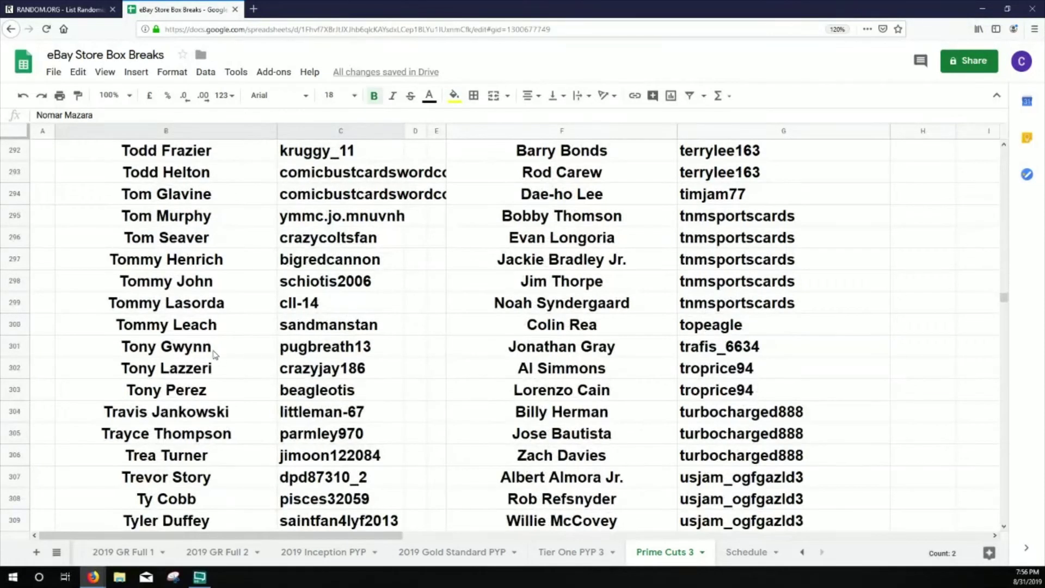
drag(214, 354, 311, 342)
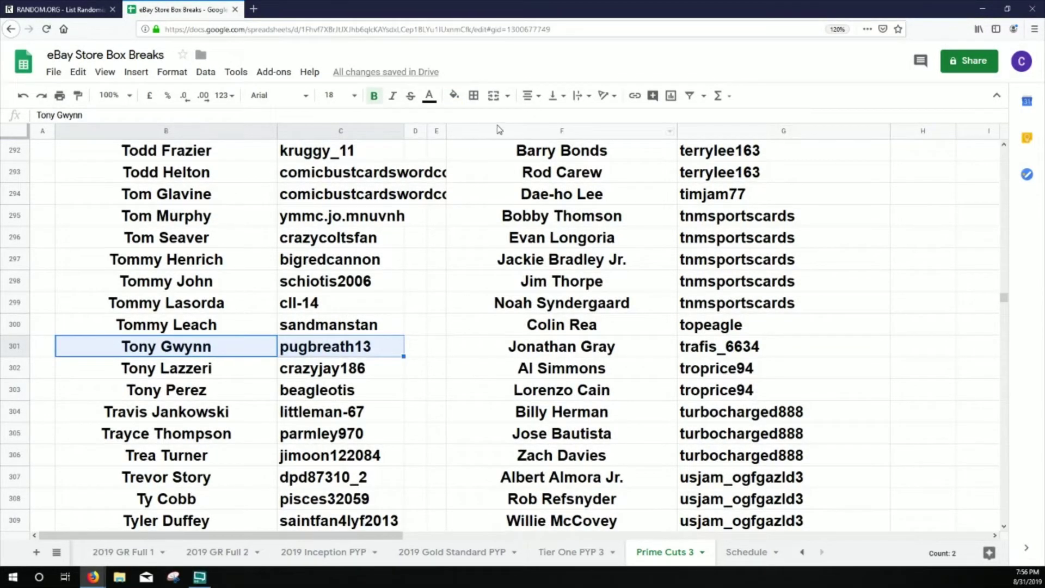
click(462, 101)
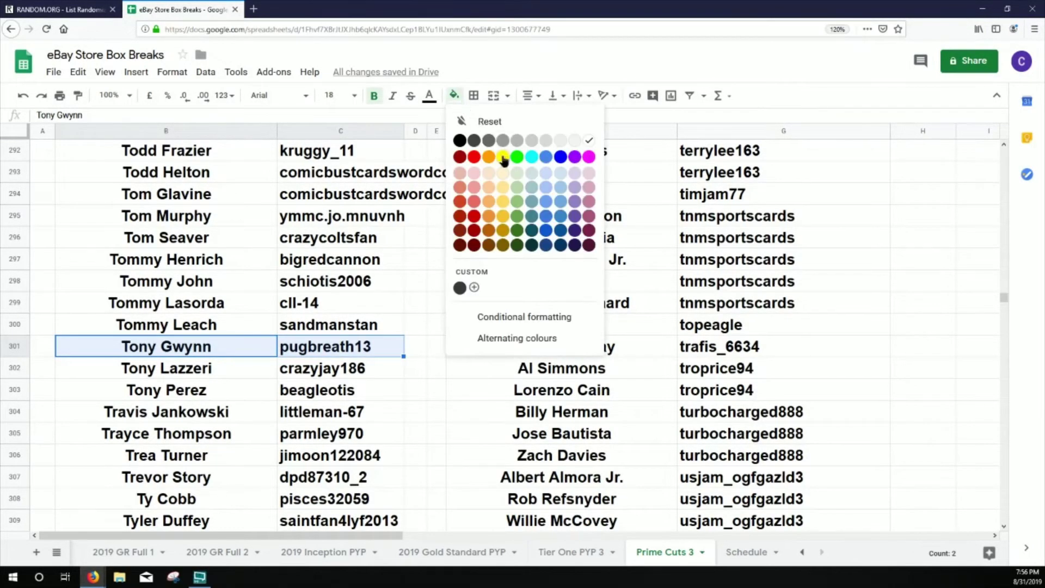
click(501, 156)
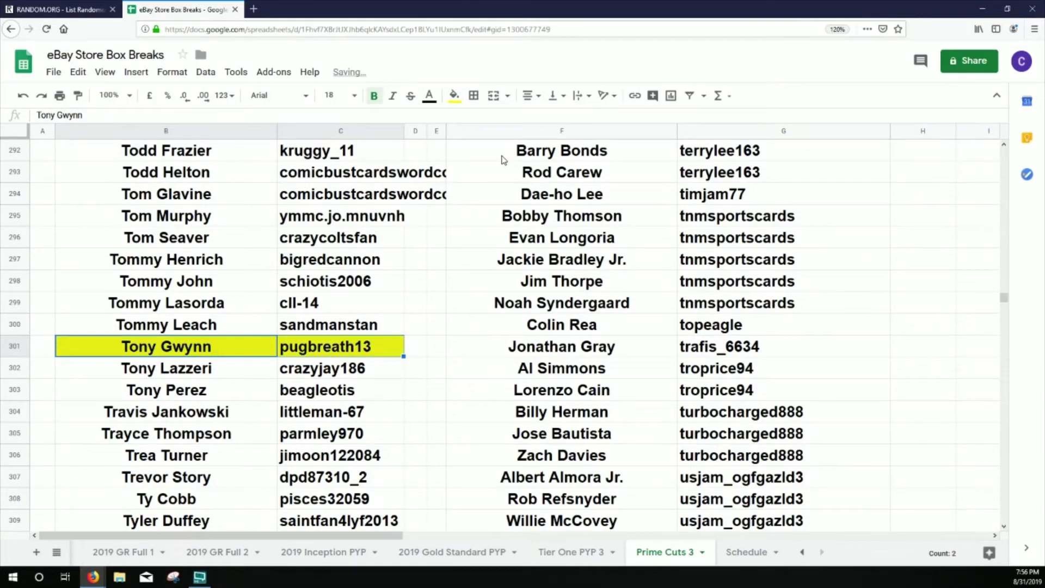
- Fill Pete Rose's player and buyer cells in columns B and C with yellow
scroll(275, 279, up, 10)
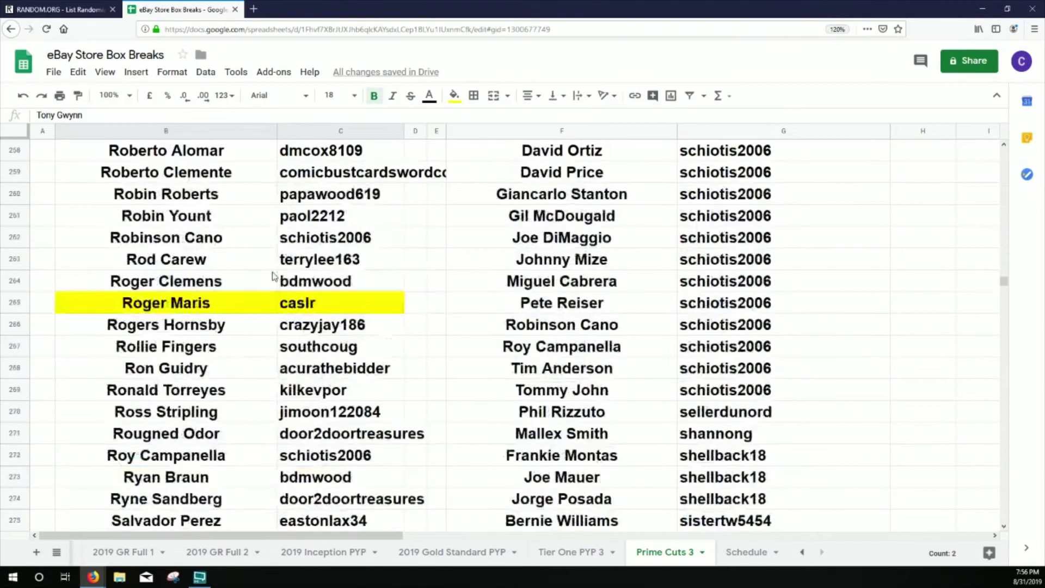
scroll(272, 277, up, 12)
scroll(271, 278, down, 3)
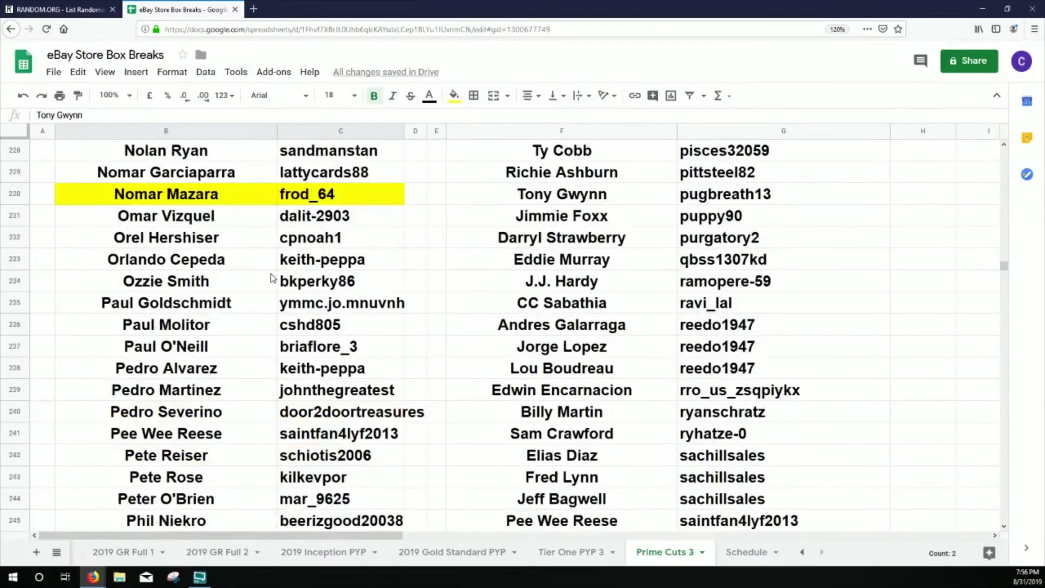
scroll(270, 278, down, 2)
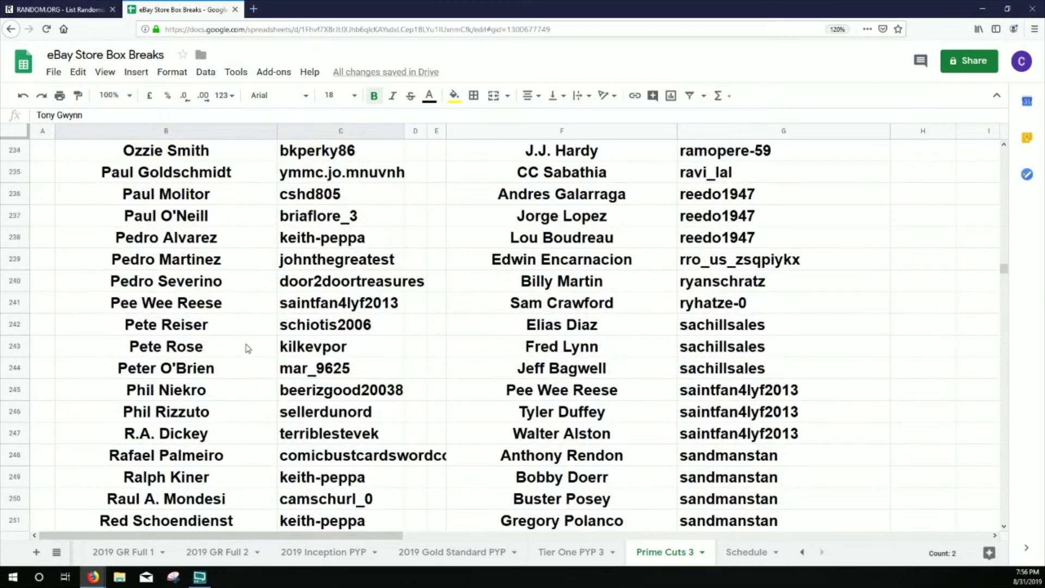
drag(202, 350, 315, 352)
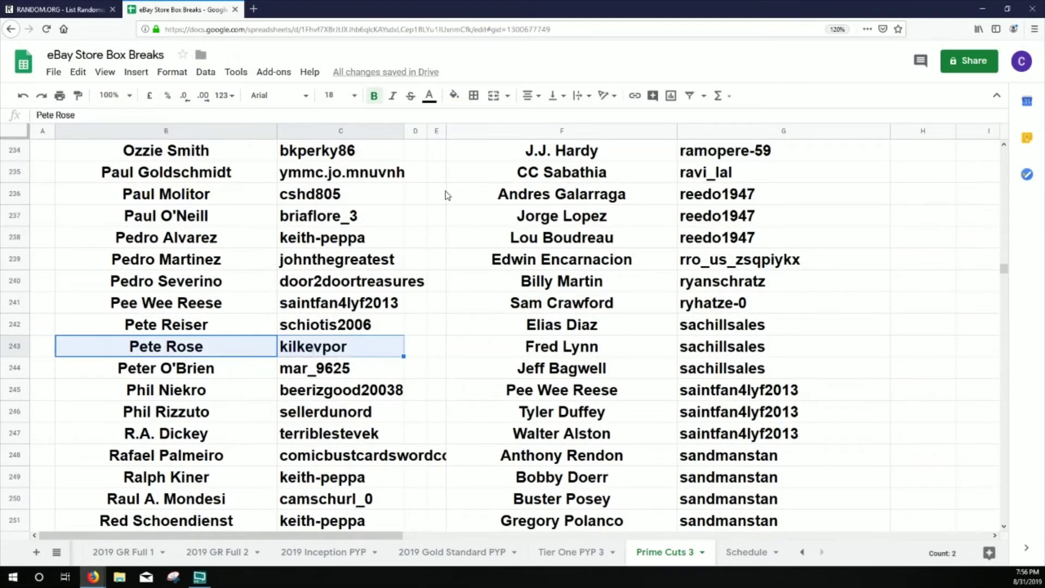
click(454, 95)
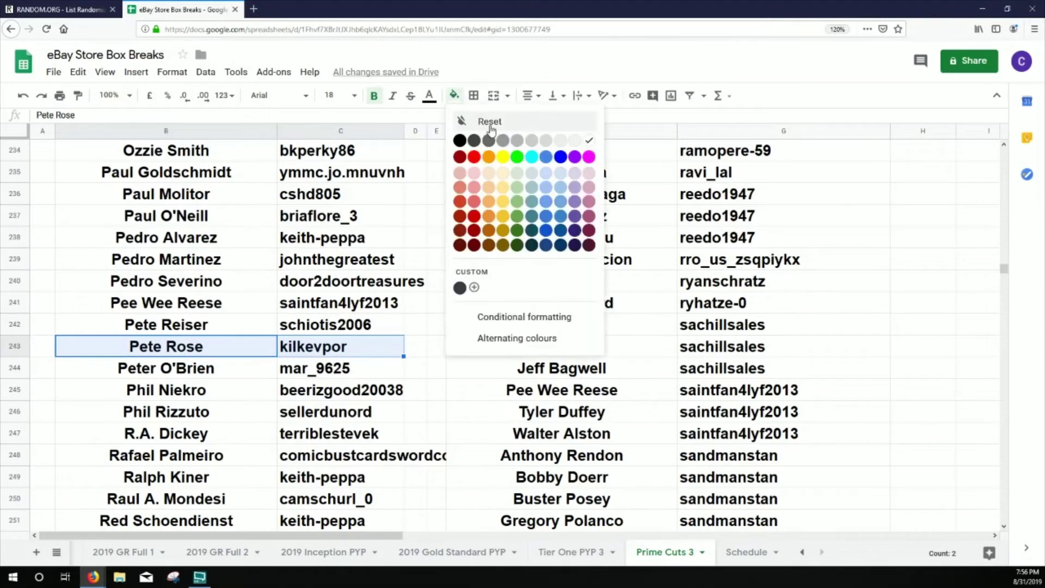
click(509, 161)
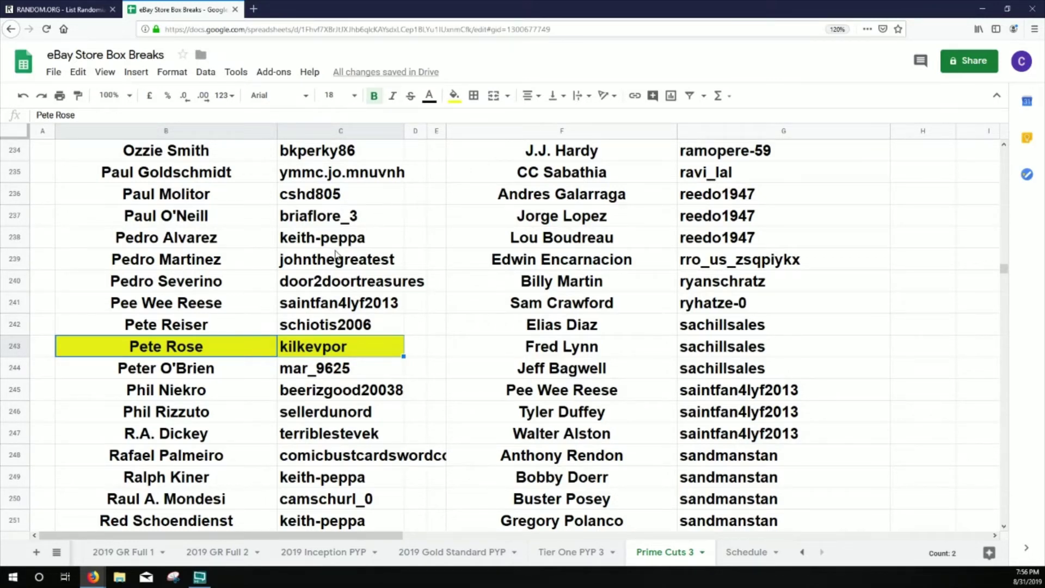
- Fill Richie Shaffer's player and buyer cells in columns B and C with yellow
scroll(336, 254, down, 3)
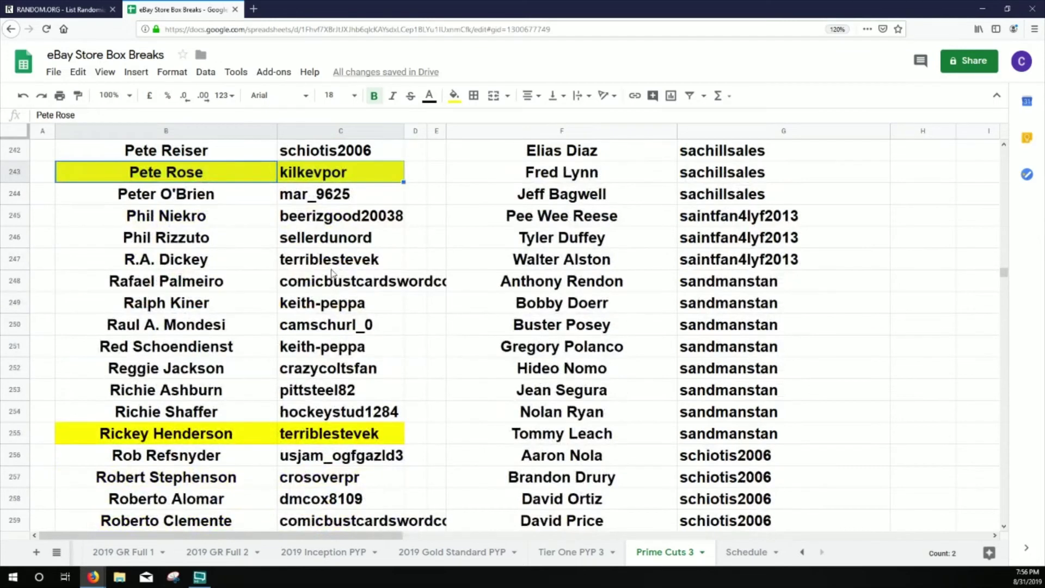
drag(220, 412, 312, 410)
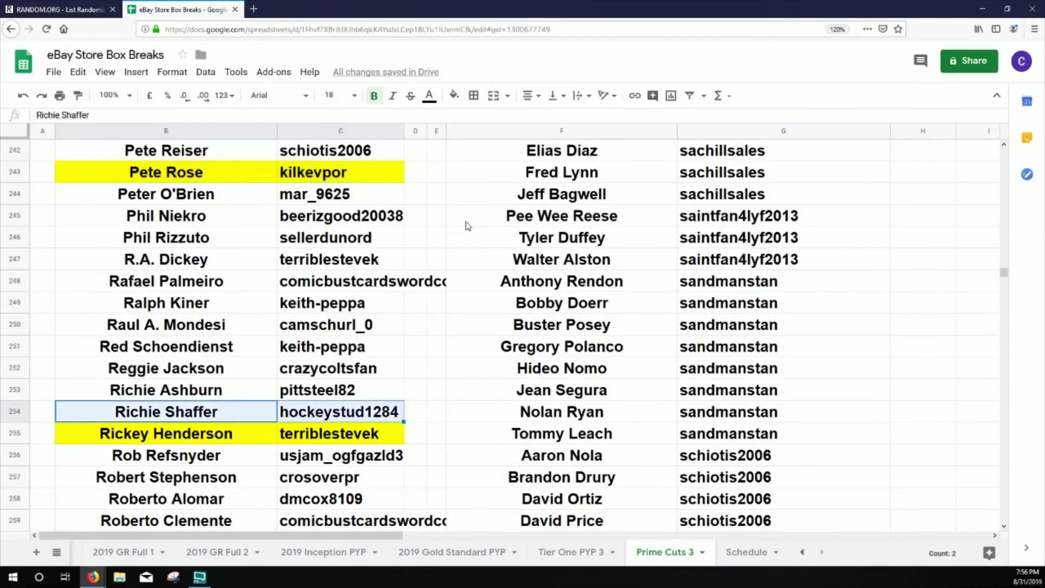
click(454, 96)
click(502, 158)
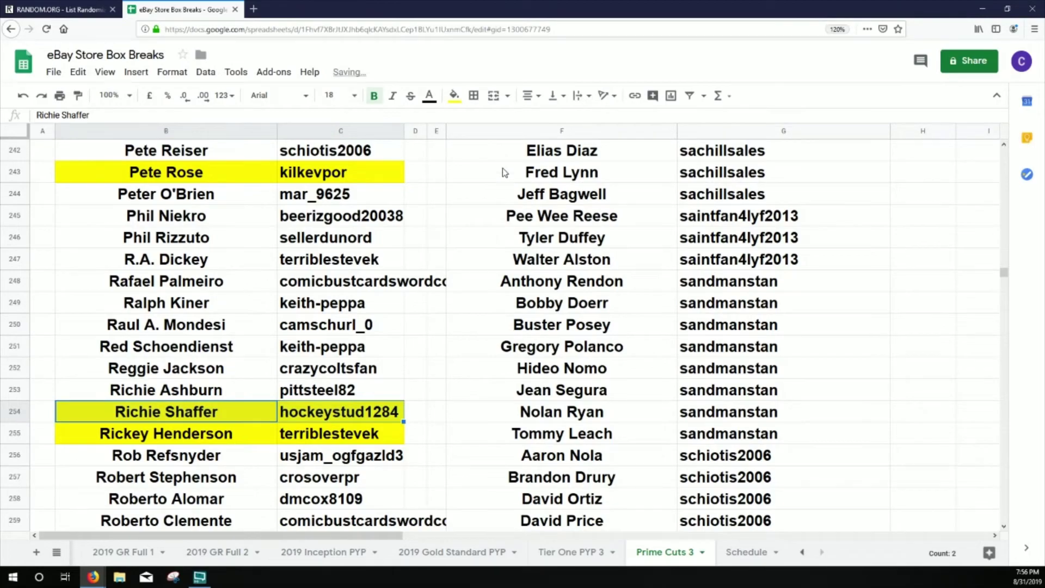
- Fill Don Drysdale's player and buyer cells in columns B and C with yellow
drag(1004, 274, 992, 196)
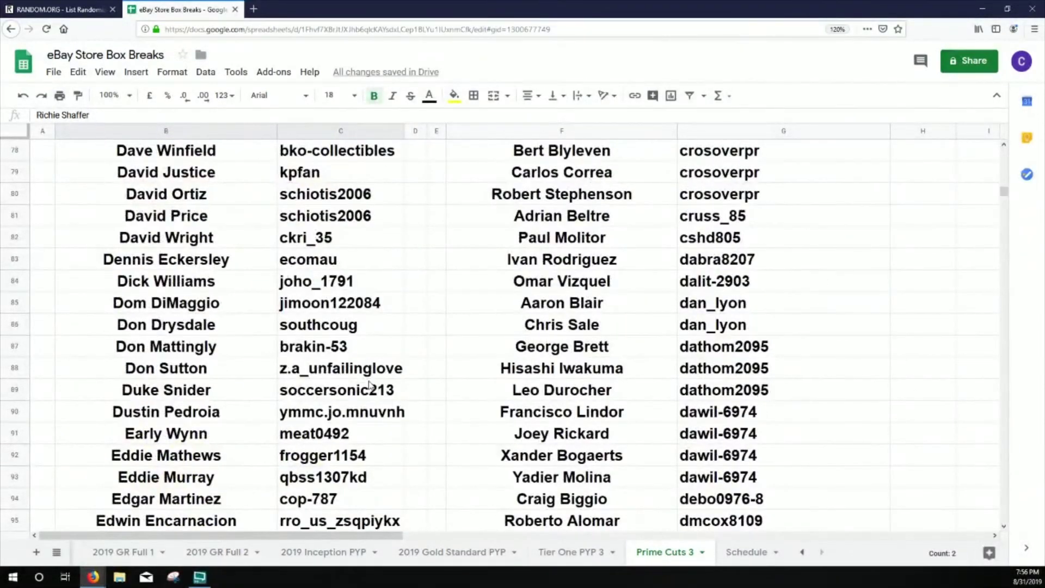
drag(214, 333, 307, 335)
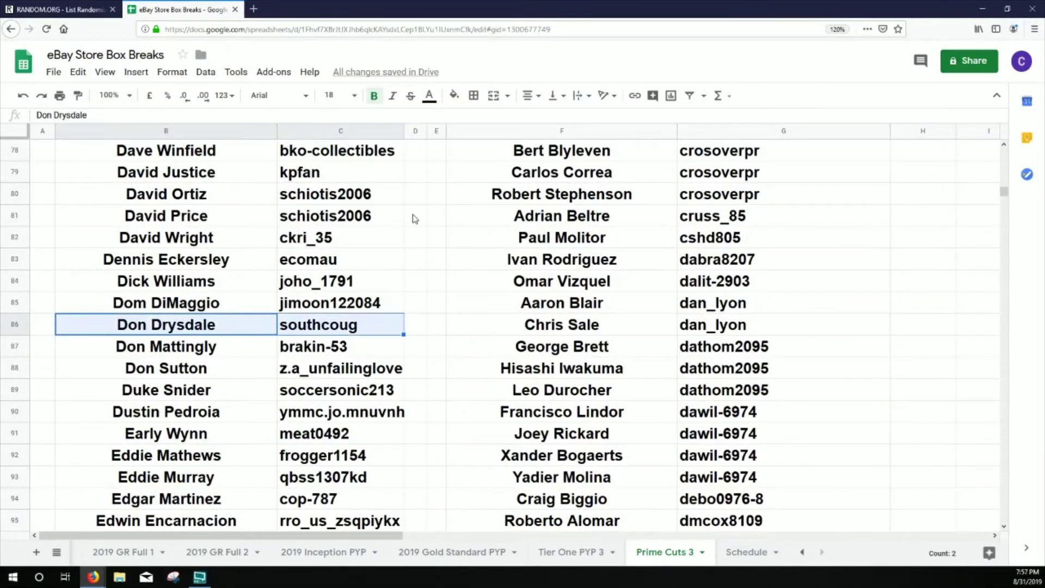
click(455, 96)
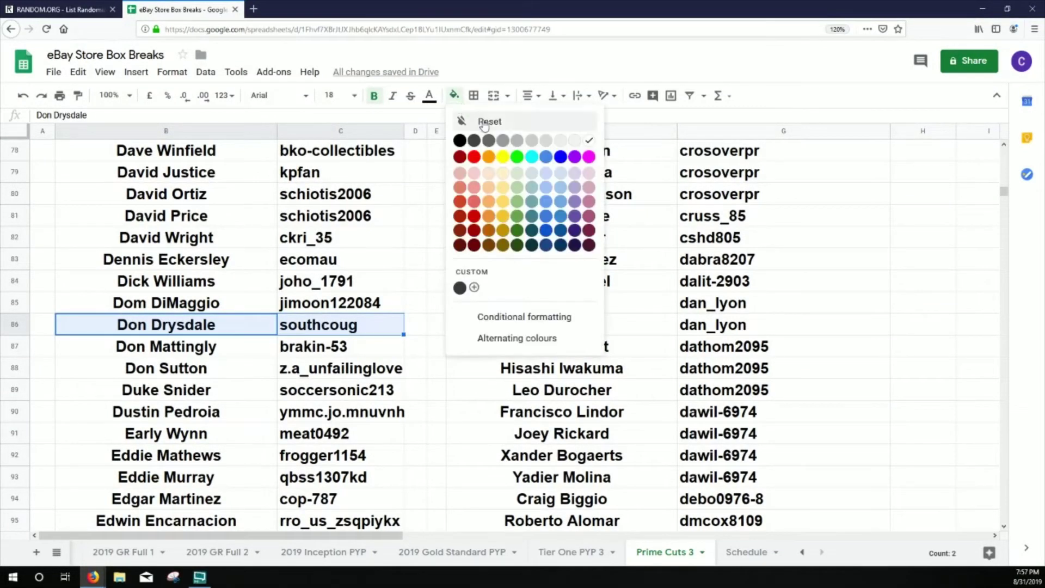
click(503, 158)
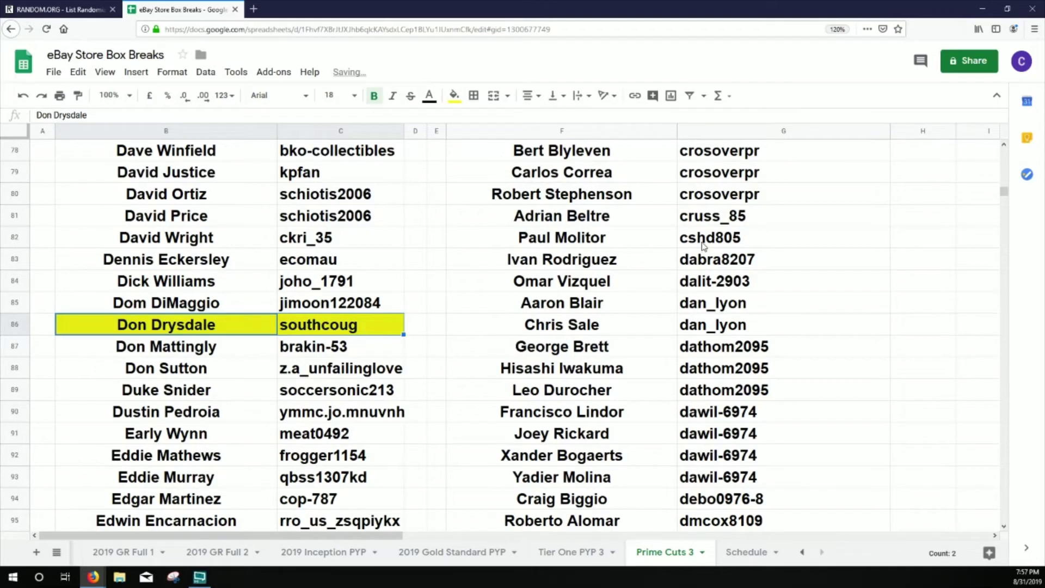
- Fill Wade Boggs's player and buyer cells in columns B and C with yellow
drag(1004, 192, 972, 301)
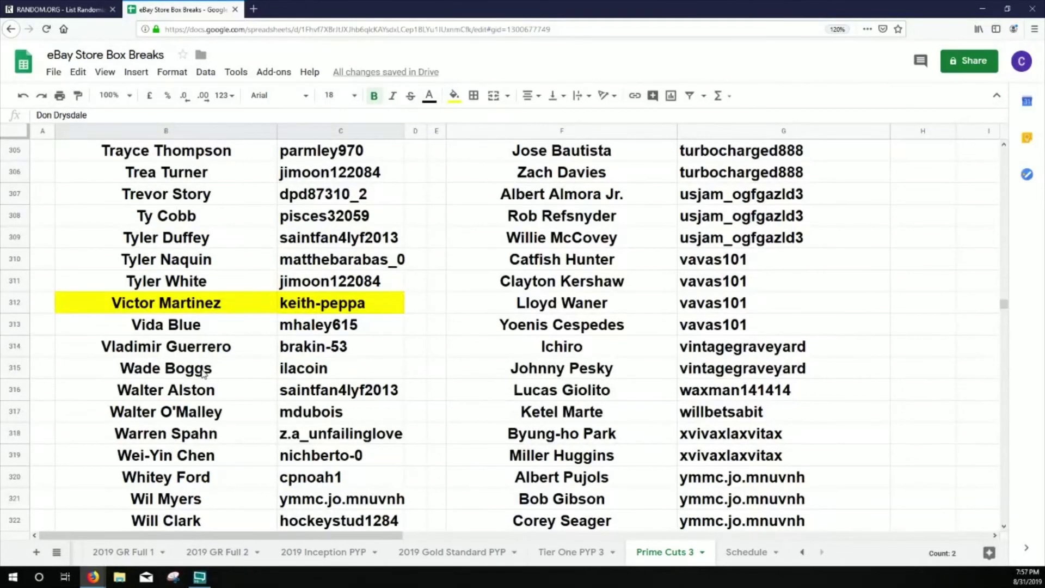
drag(203, 373, 314, 375)
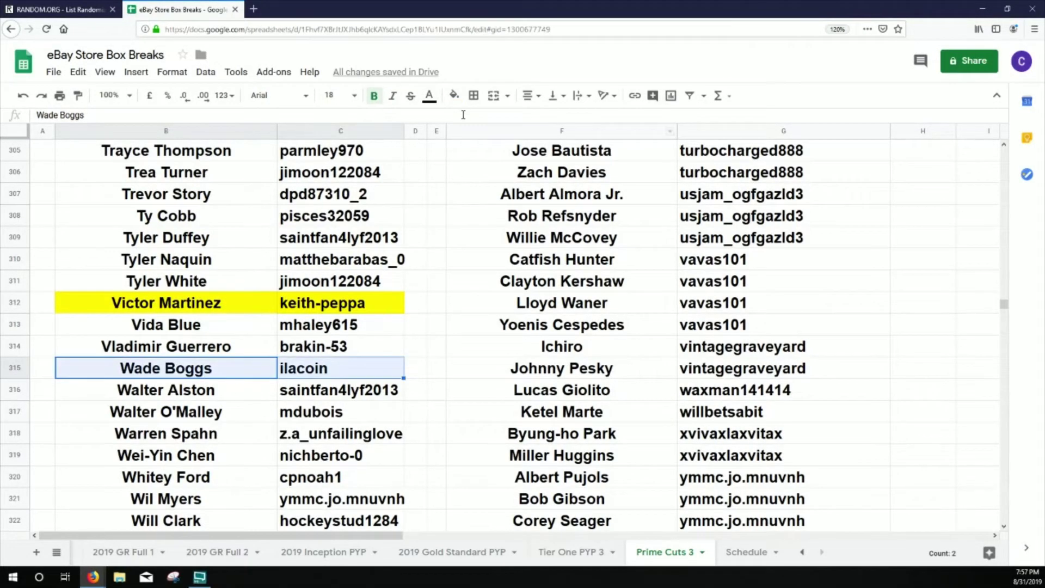
click(454, 95)
click(507, 161)
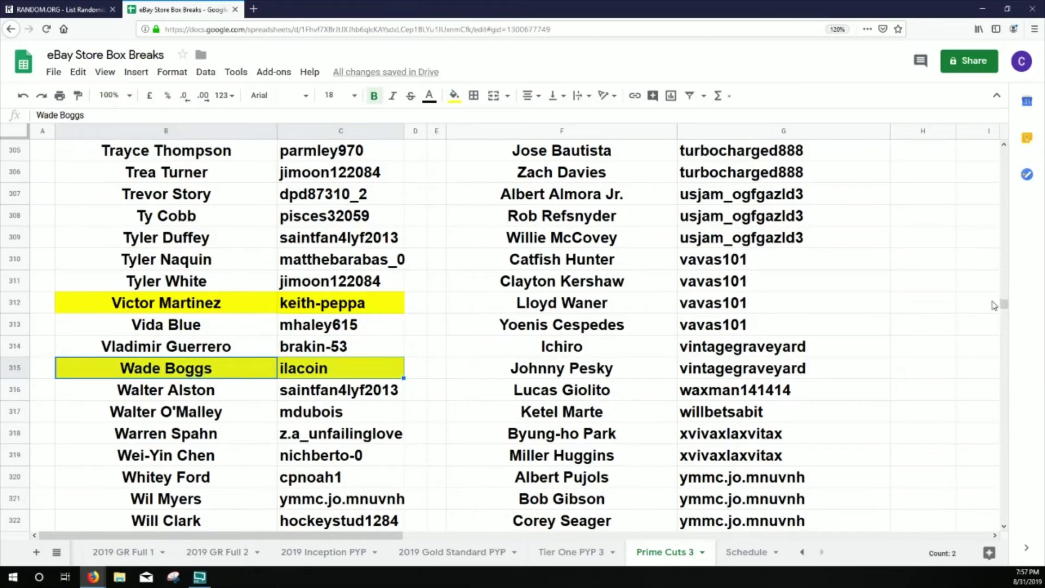
- Fill David Ortiz's player and buyer cells in columns B and C with yellow
drag(1004, 304, 965, 188)
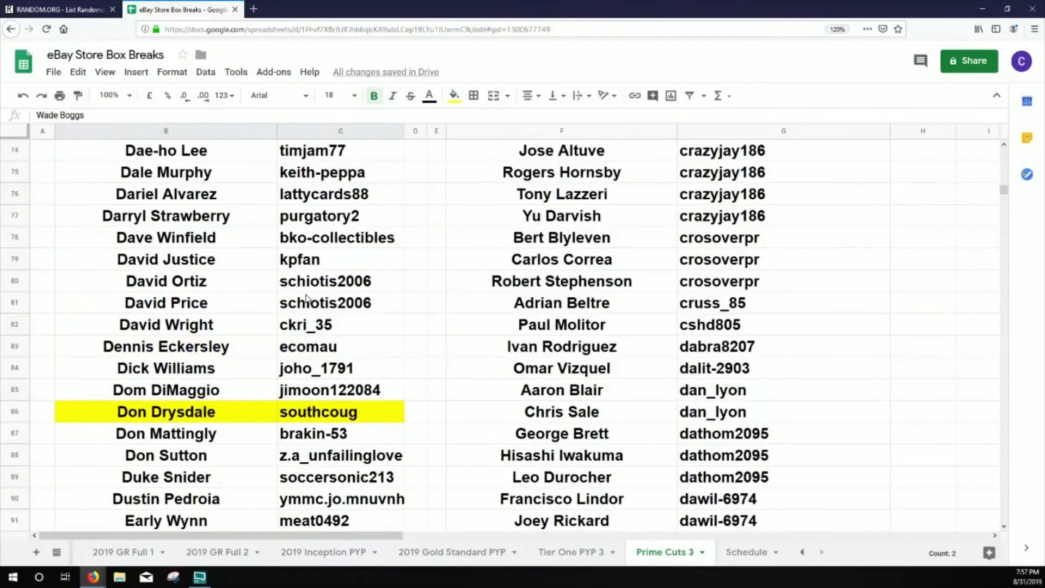
drag(199, 286, 338, 282)
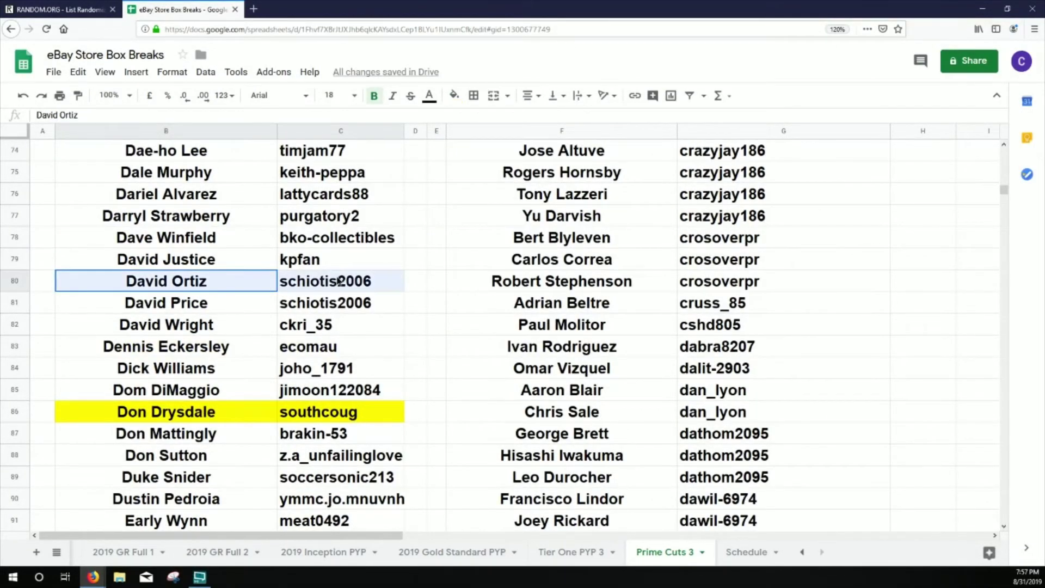
click(460, 101)
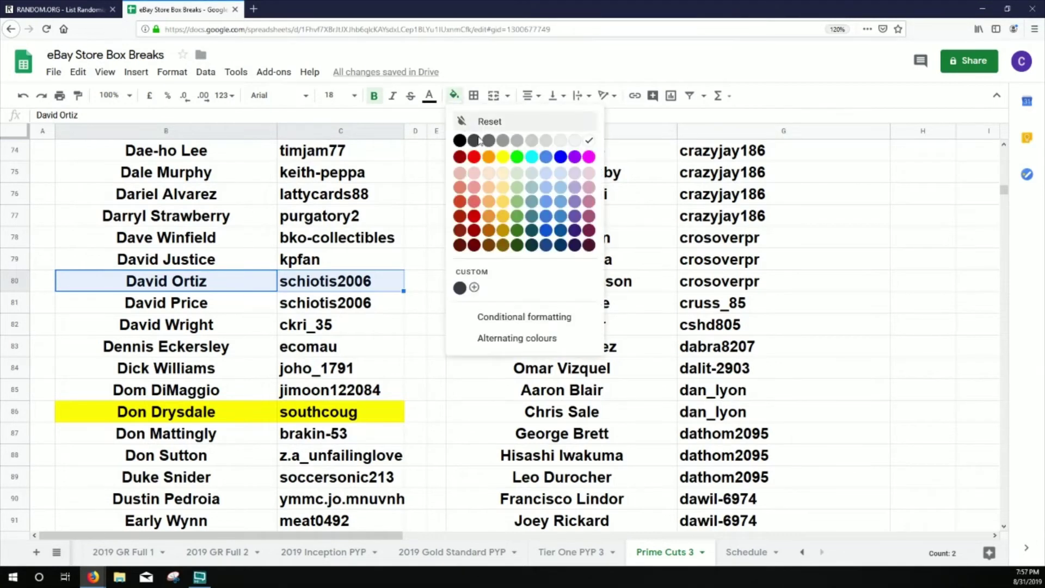
click(499, 164)
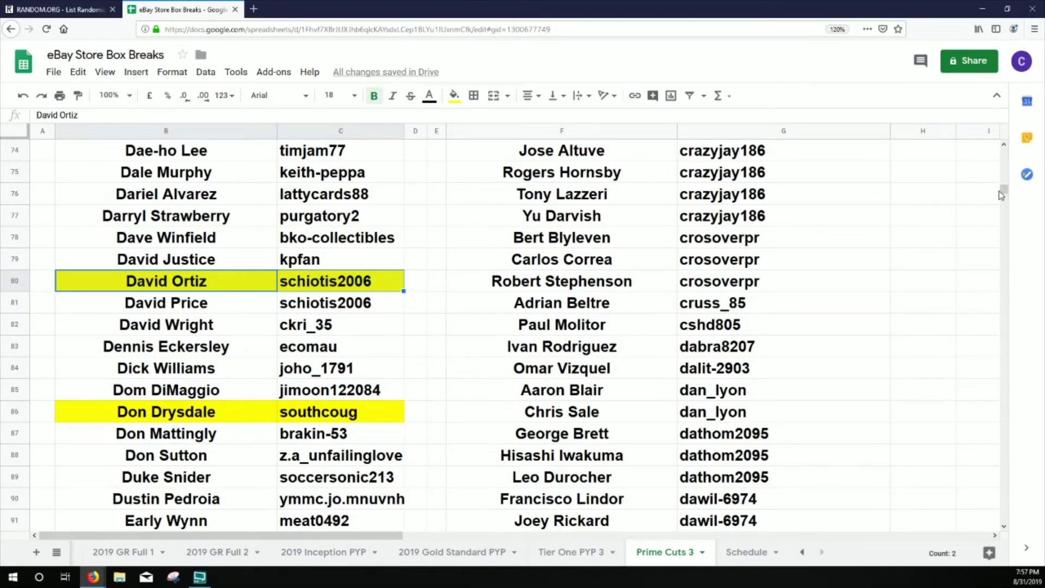
- Fill Jose Peraza's player and buyer cells in columns B and C with yellow
drag(1004, 191, 994, 232)
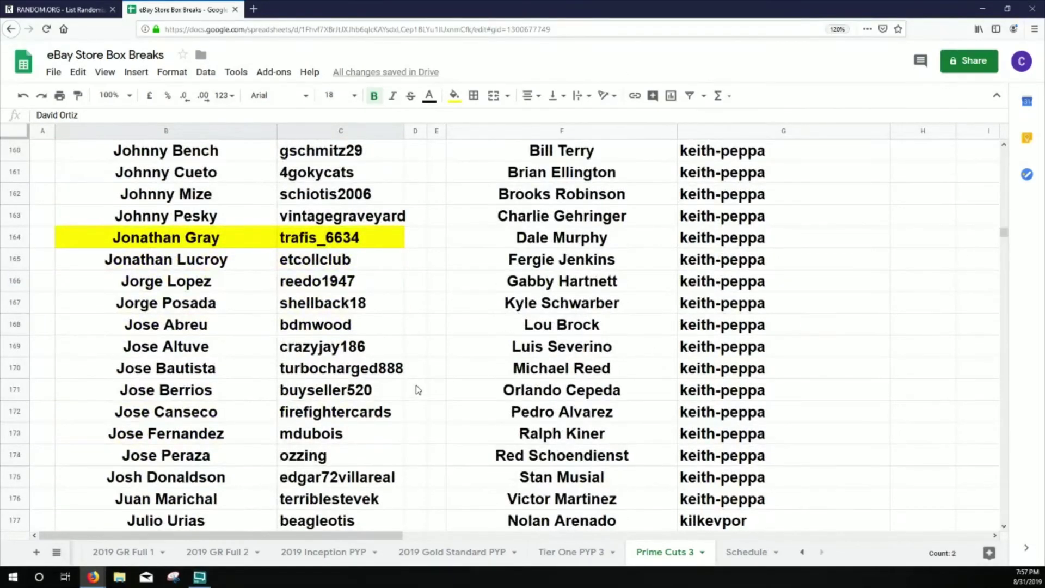
drag(195, 463, 308, 468)
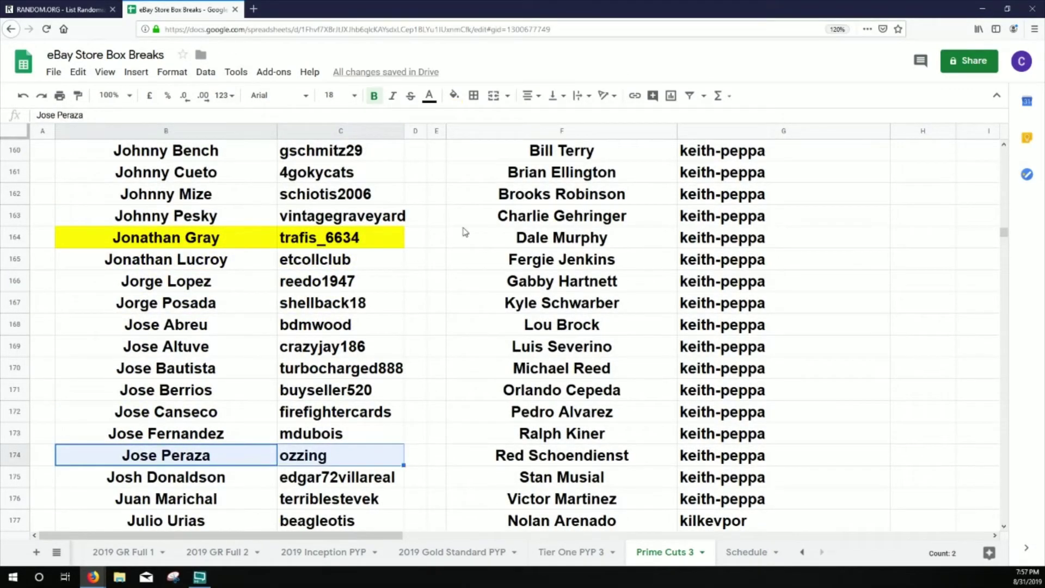
click(454, 95)
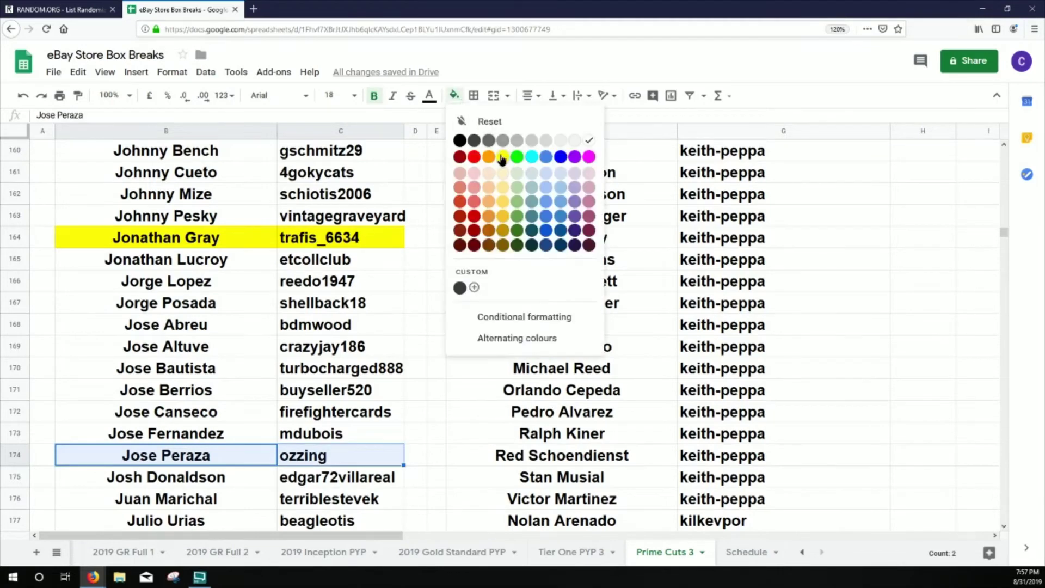
click(503, 158)
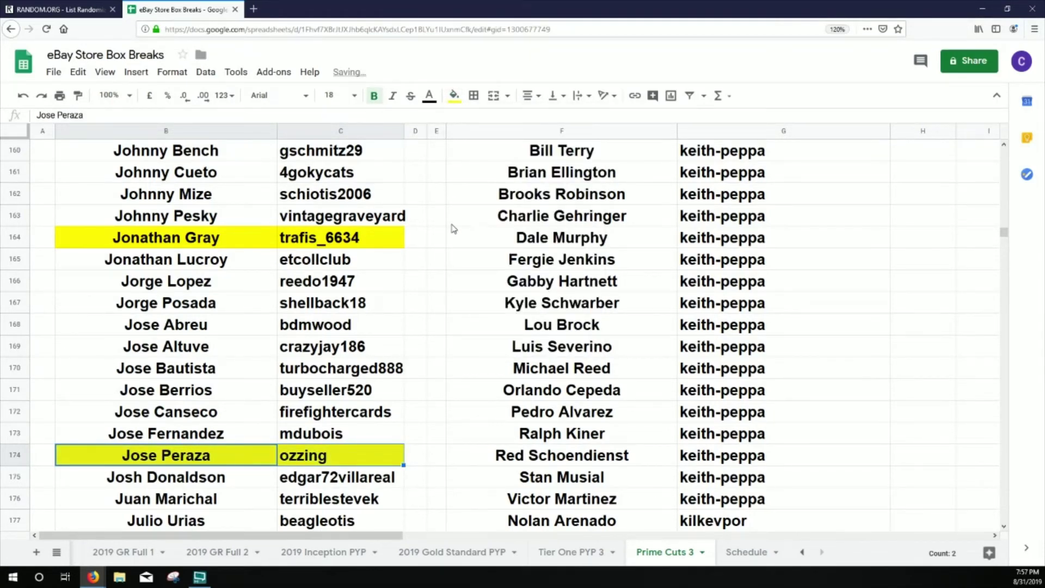
- Fill J.J. Hardy's player and buyer cells in columns B and C with yellow
scroll(452, 229, up, 20)
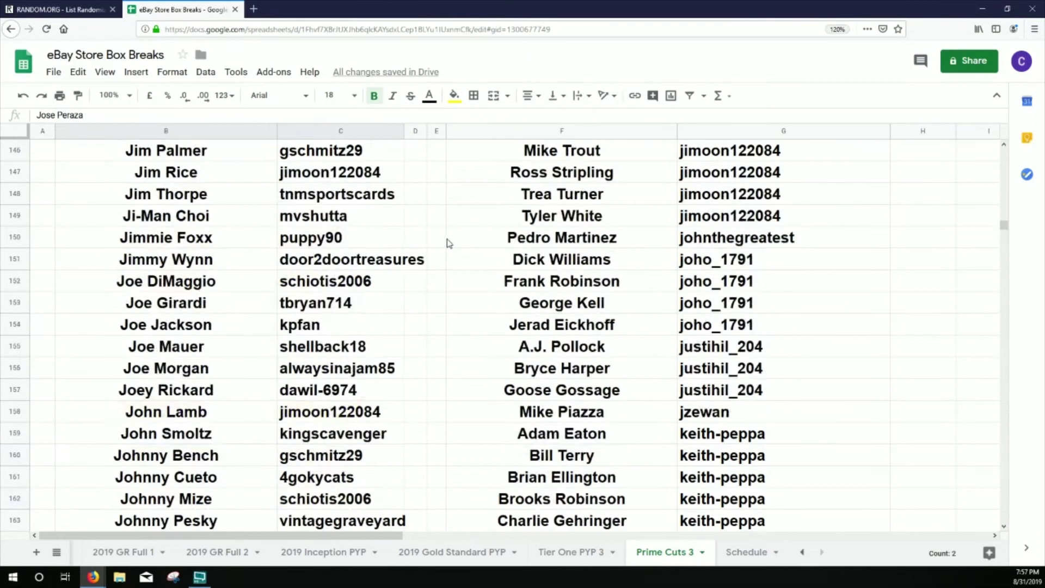
scroll(445, 238, up, 10)
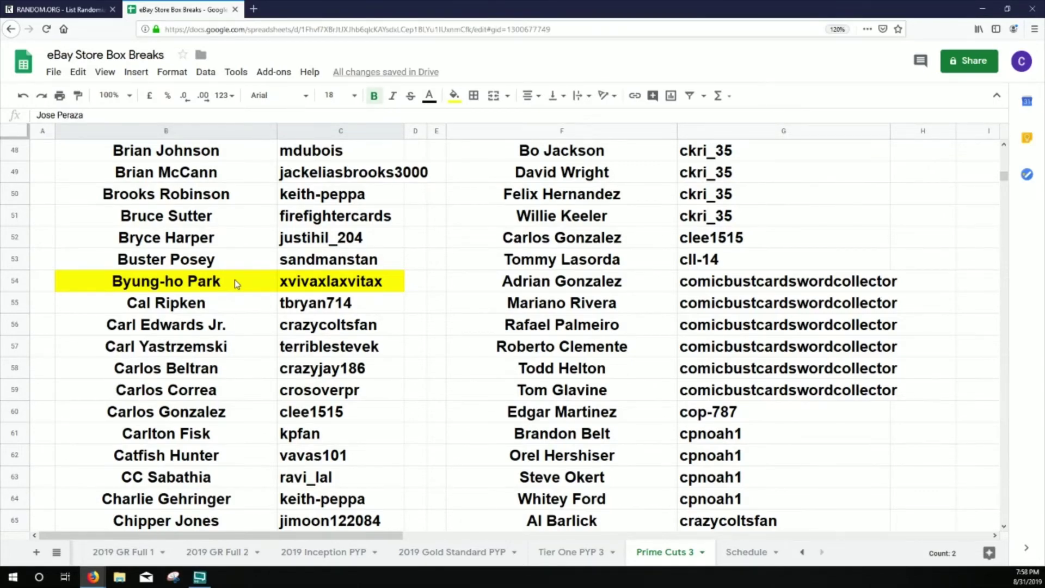
scroll(235, 283, down, 19)
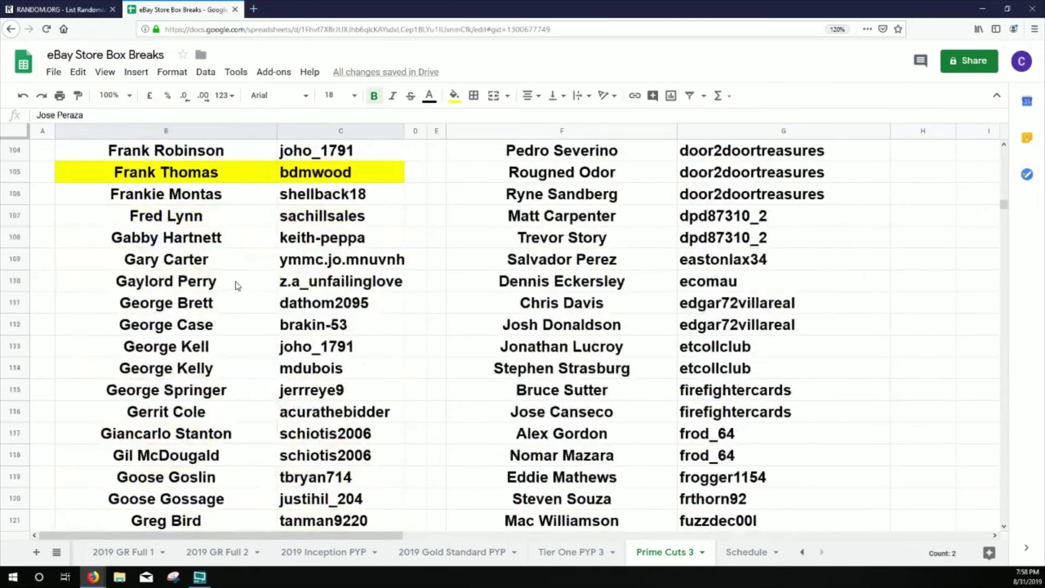
scroll(235, 283, down, 9)
drag(203, 239, 335, 240)
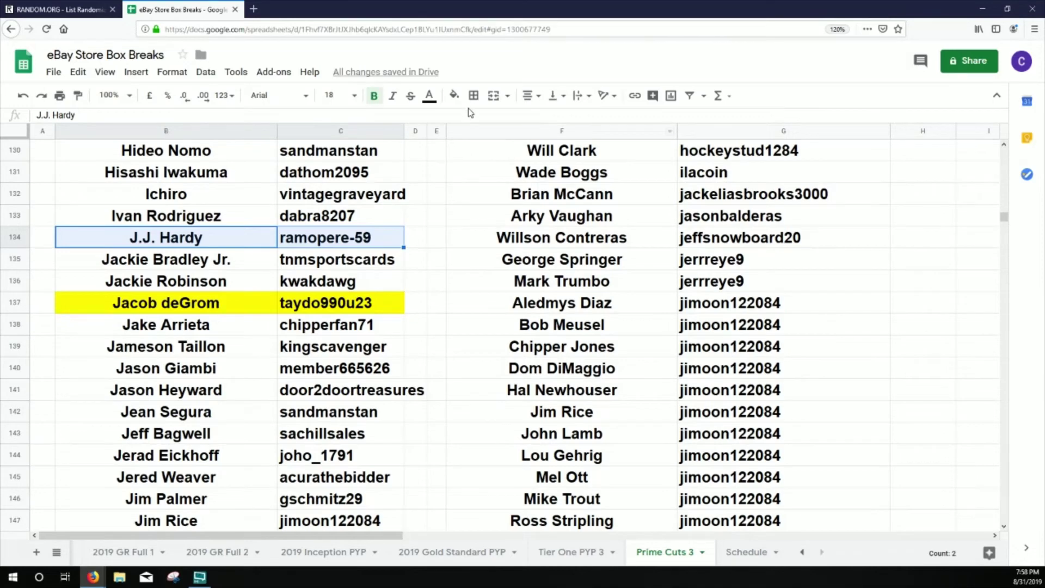
click(454, 96)
click(505, 163)
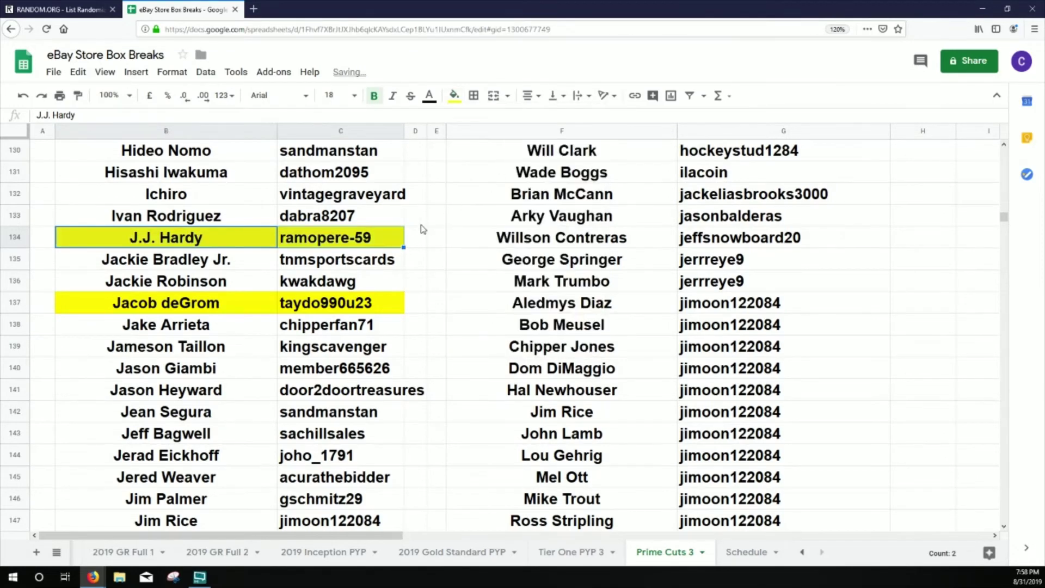
- Fill Jose Fernandez's player and buyer cells in columns B and C with yellow
scroll(388, 259, down, 6)
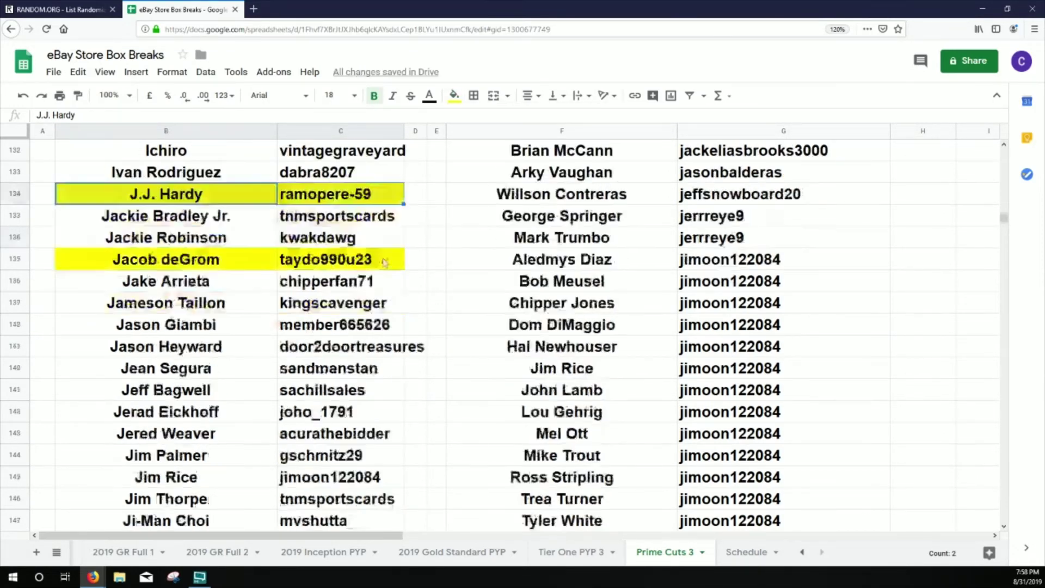
scroll(328, 303, down, 5)
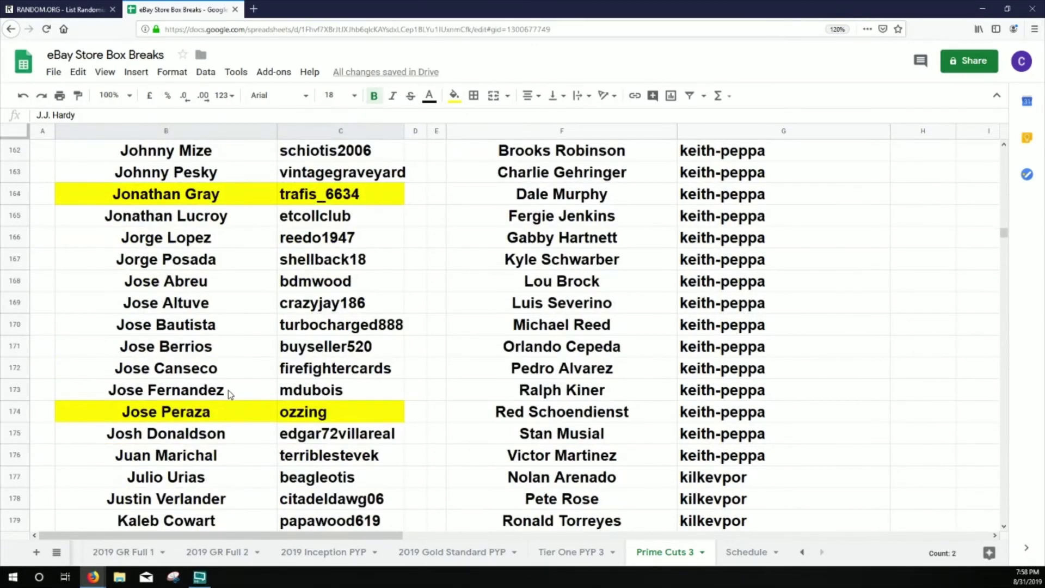
drag(228, 390, 342, 393)
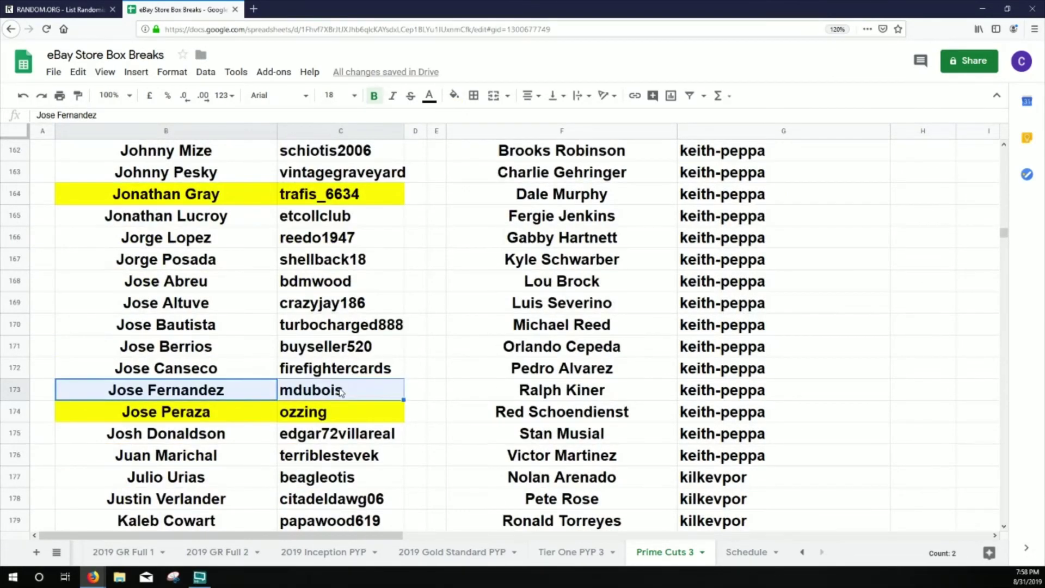
click(462, 98)
click(502, 160)
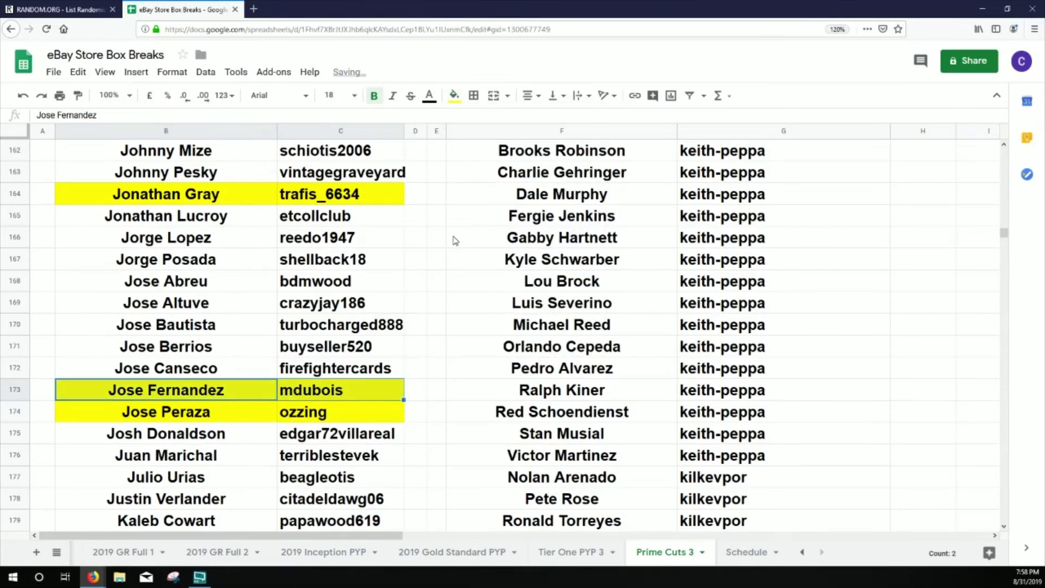
- Fill Dave Winfield's player and buyer cells in columns B and C with yellow
scroll(386, 280, up, 20)
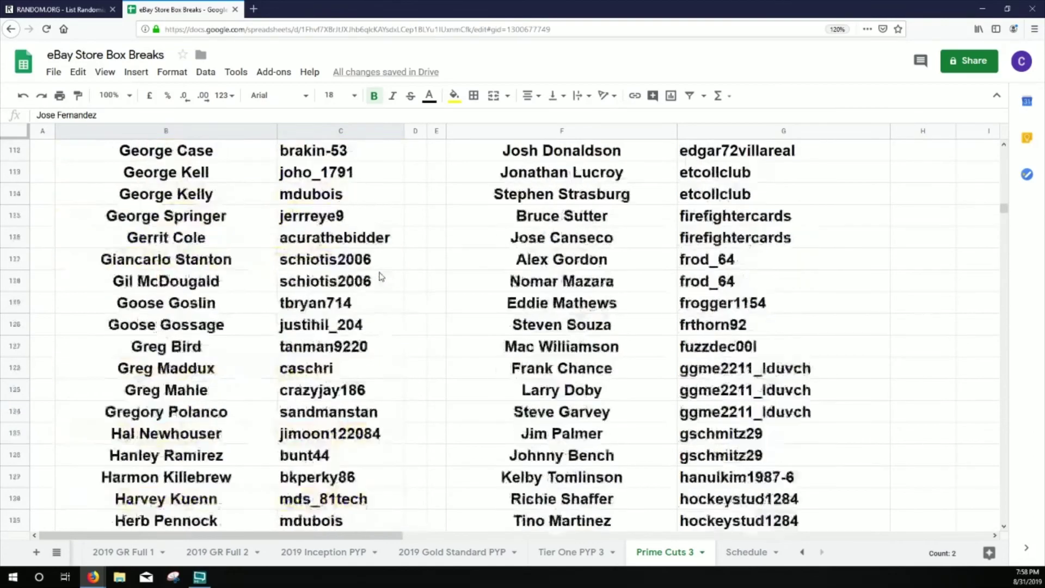
scroll(380, 274, up, 8)
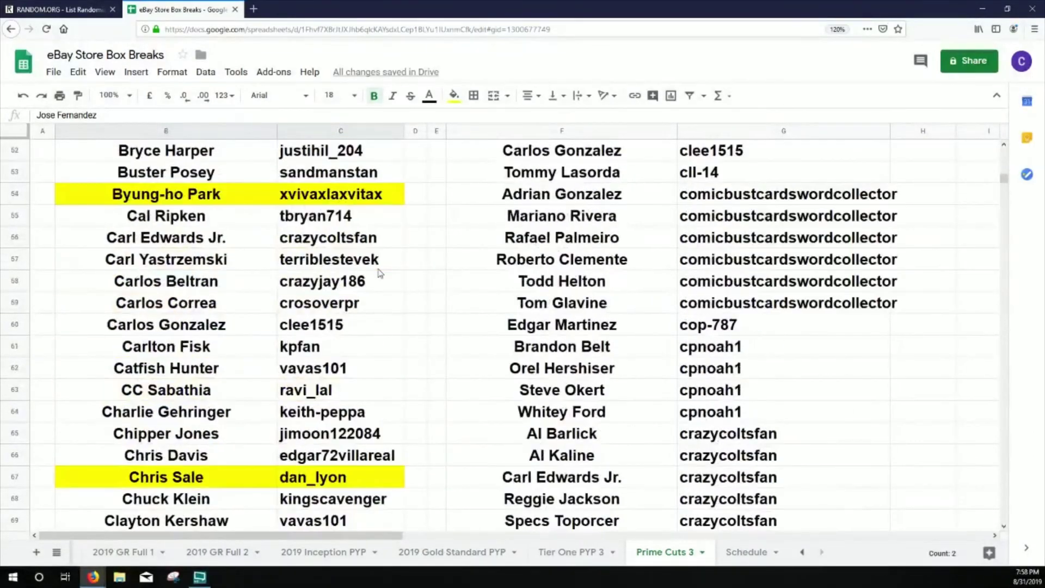
scroll(380, 273, down, 6)
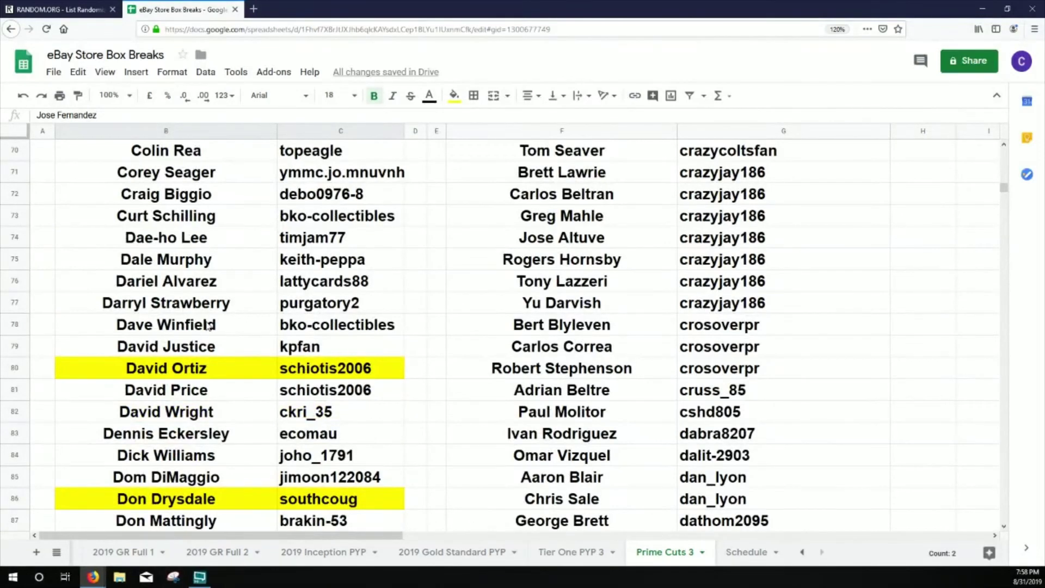
drag(211, 323, 340, 331)
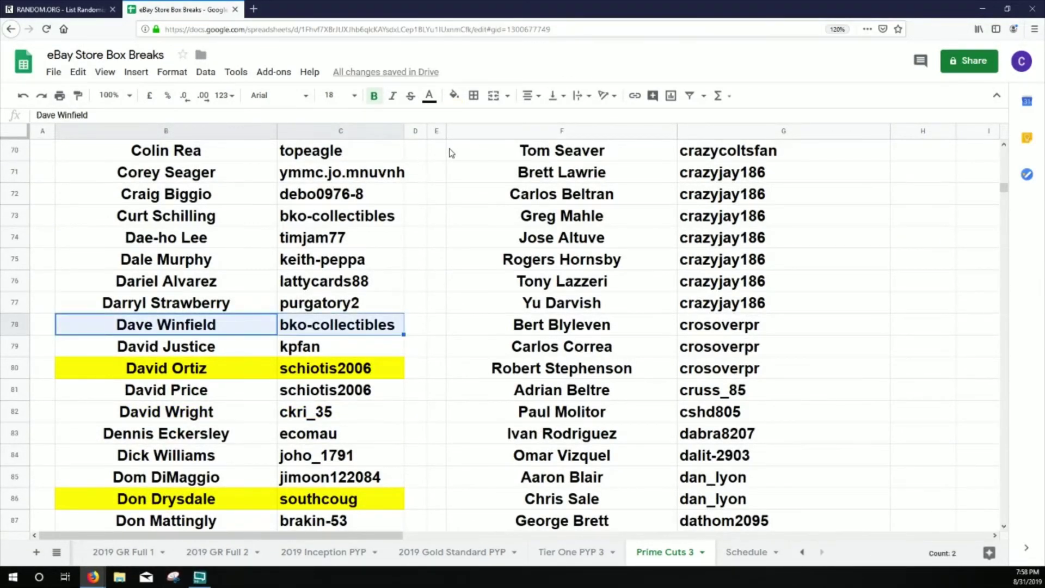
click(453, 95)
click(502, 156)
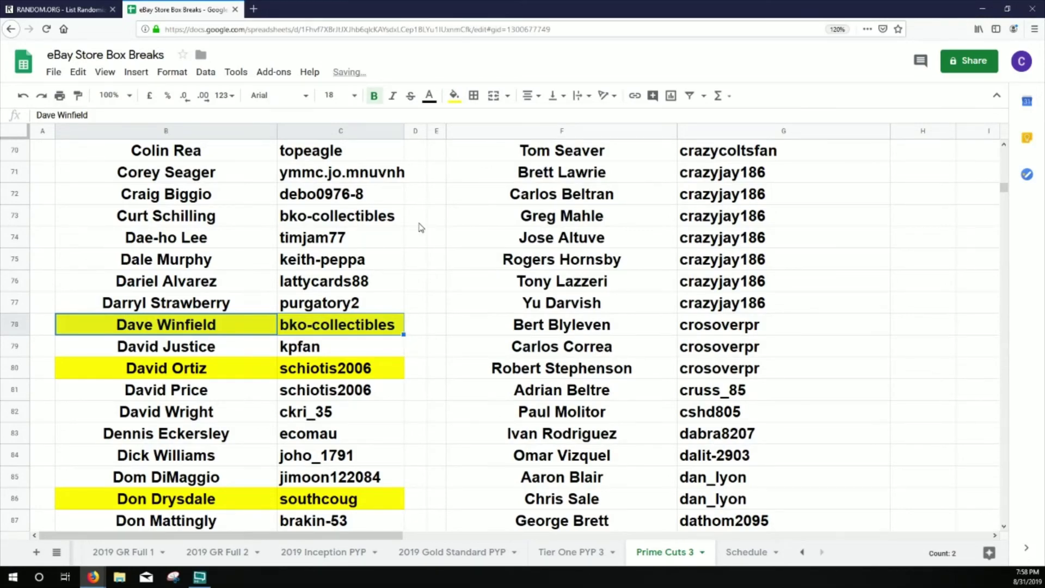
- Fill Fergie Jenkins's player and buyer cells in columns B and C with yellow
scroll(259, 308, down, 7)
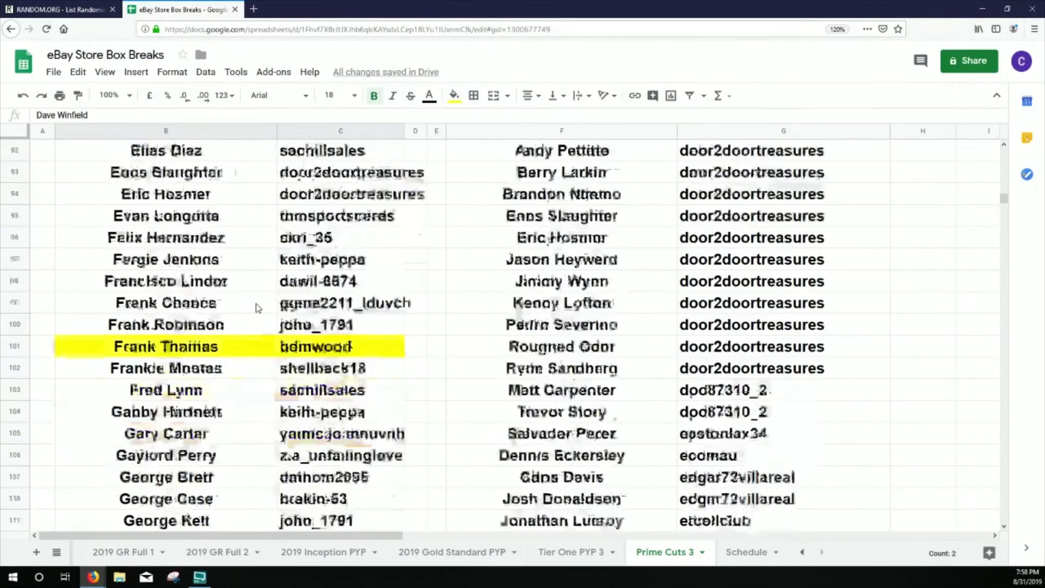
scroll(259, 308, down, 3)
scroll(258, 307, up, 4)
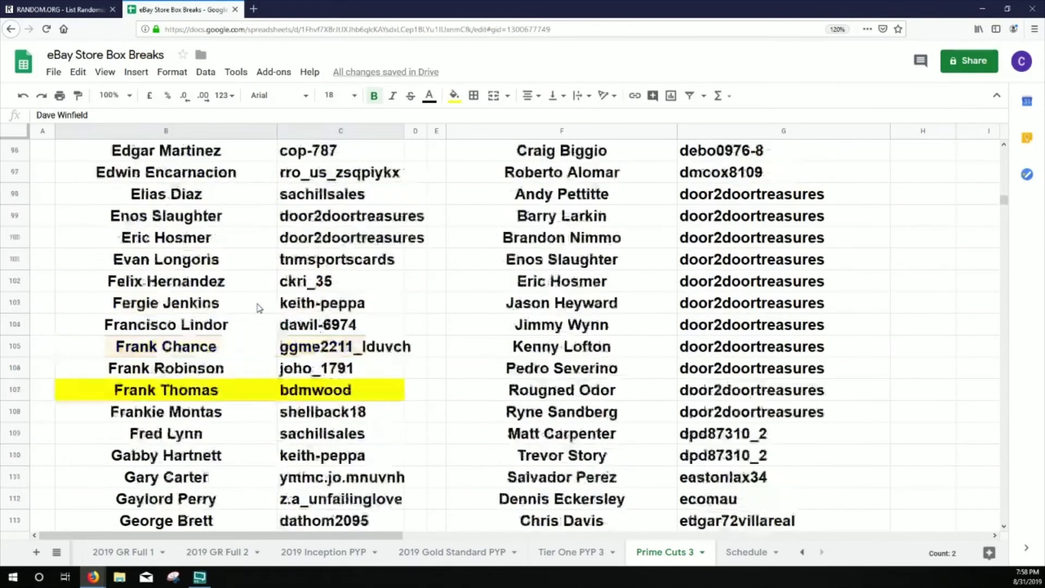
drag(212, 308, 324, 299)
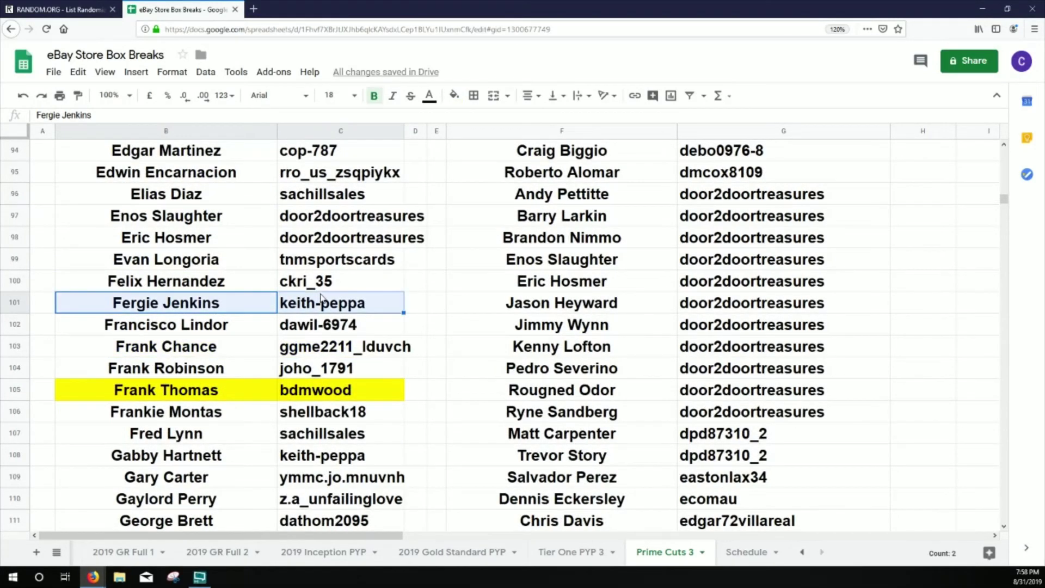
click(455, 96)
click(504, 158)
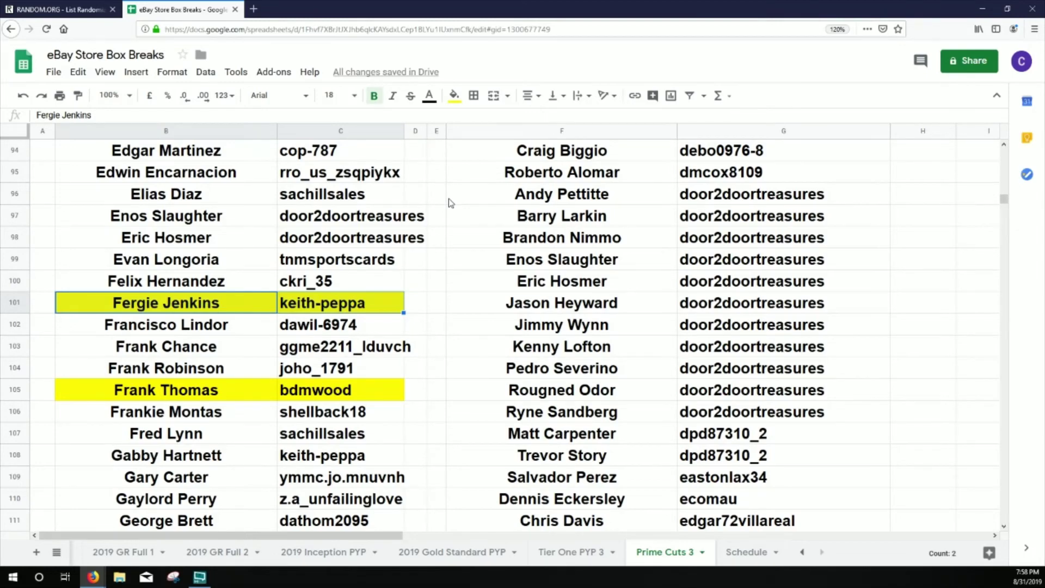
- Fill Bobby Thomson's player and buyer cells in columns B and C with yellow
scroll(425, 215, up, 18)
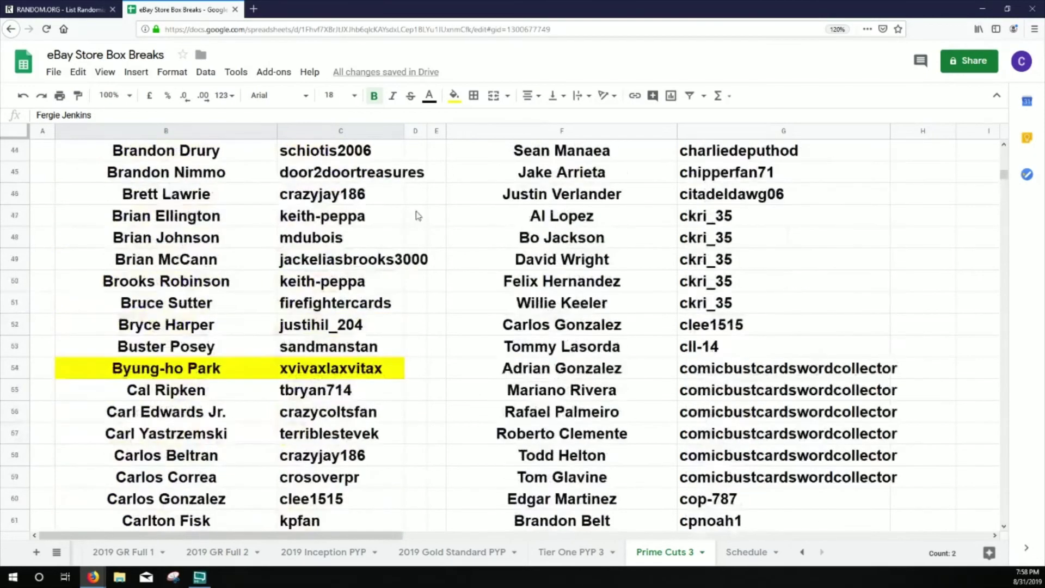
scroll(416, 215, up, 2)
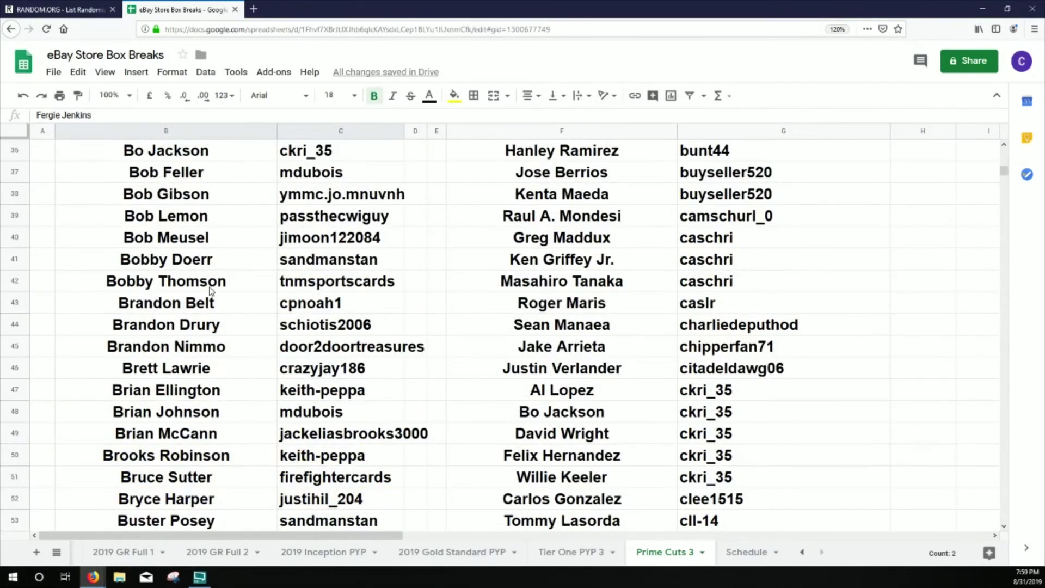
drag(201, 287, 333, 283)
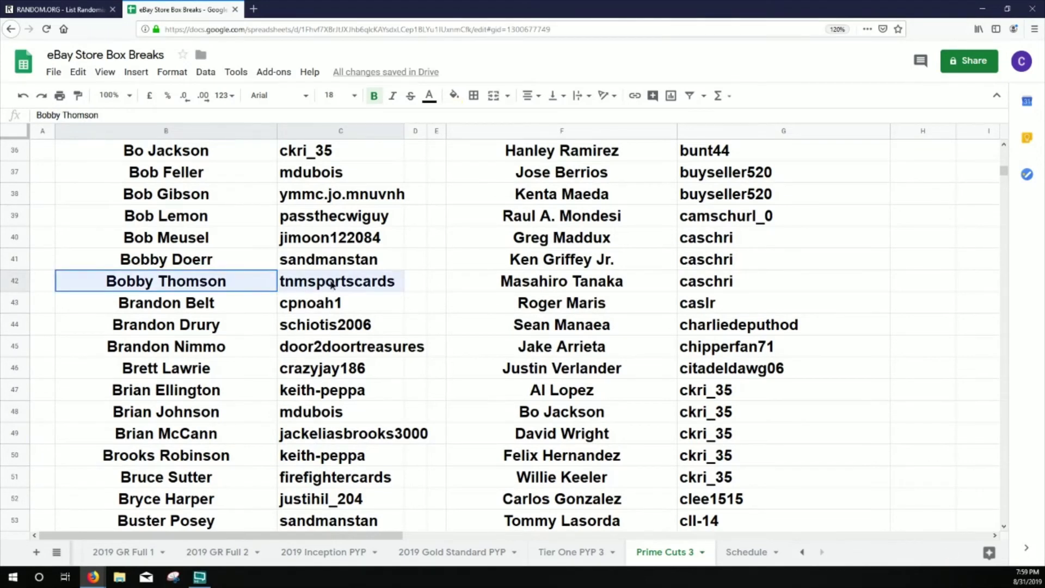
click(454, 95)
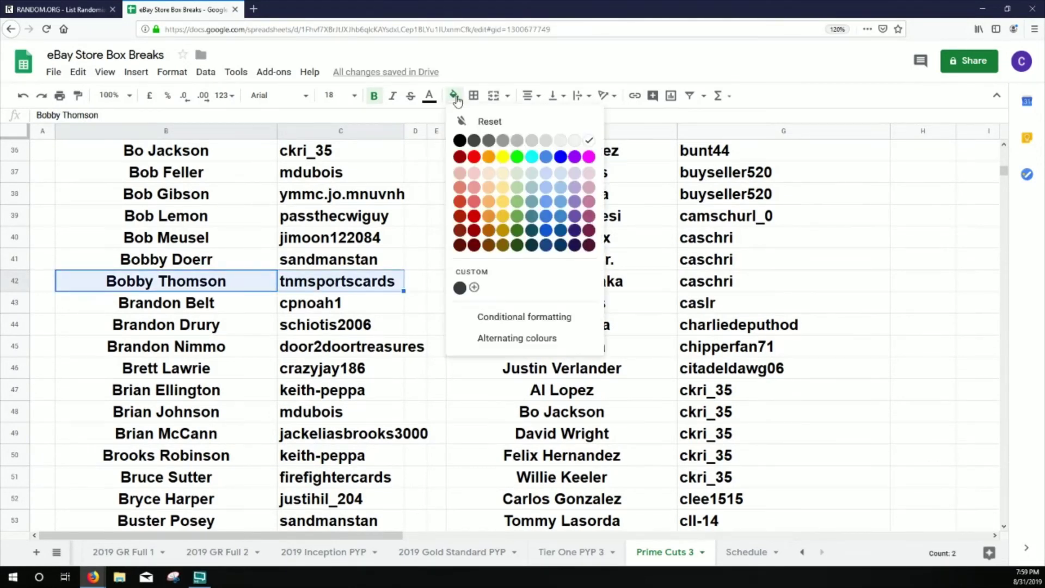
click(504, 163)
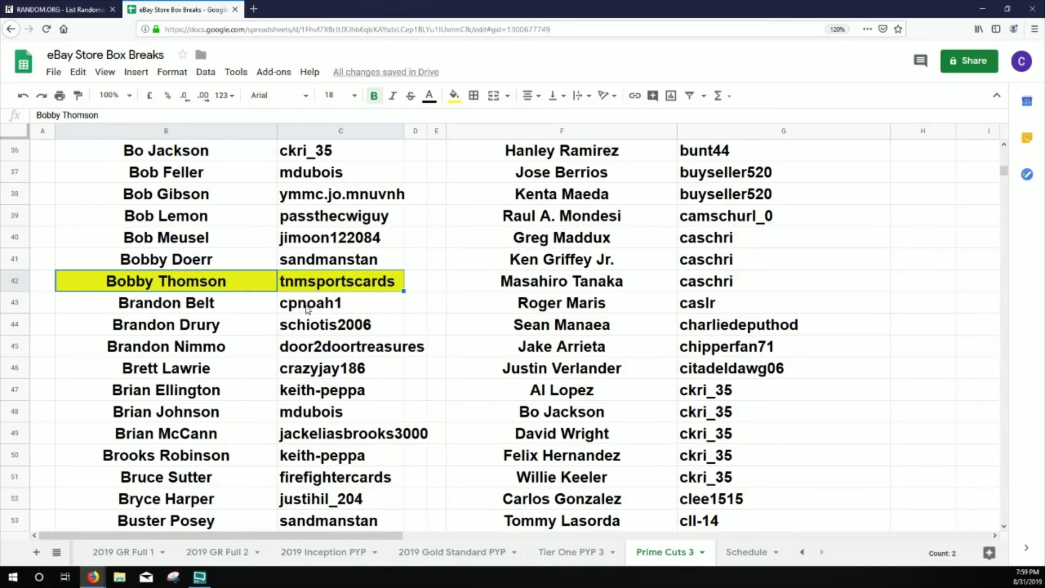
- Fill Mark McGwire's player and buyer cells in columns B and C with yellow
scroll(270, 303, down, 13)
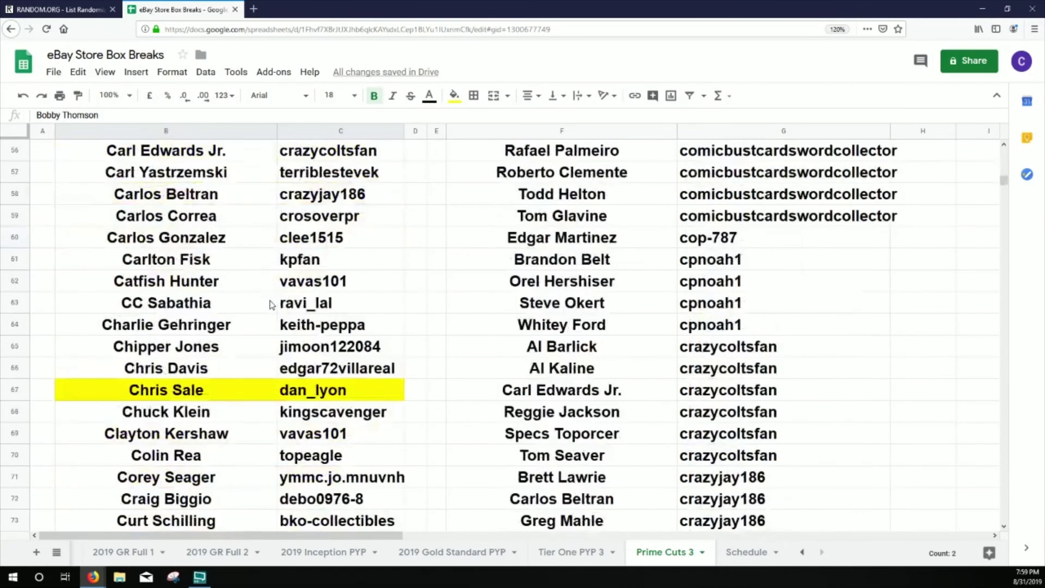
scroll(273, 305, down, 20)
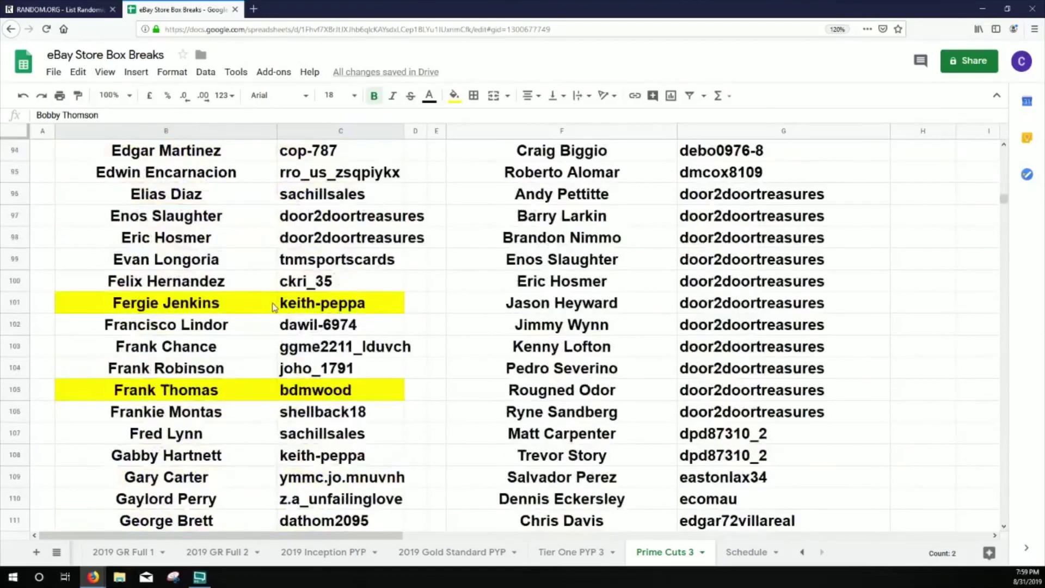
scroll(275, 318, down, 9)
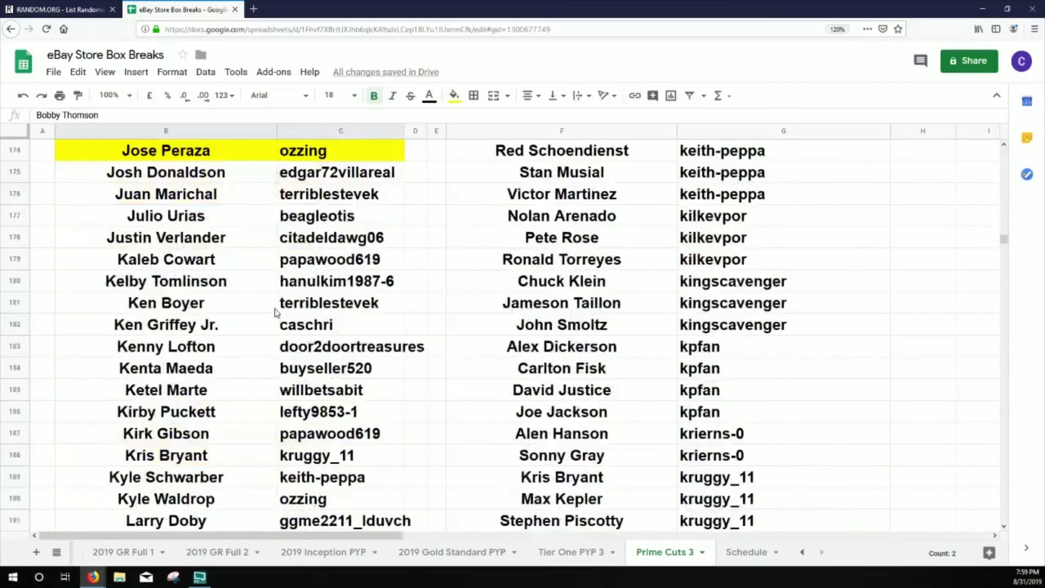
scroll(276, 312, down, 4)
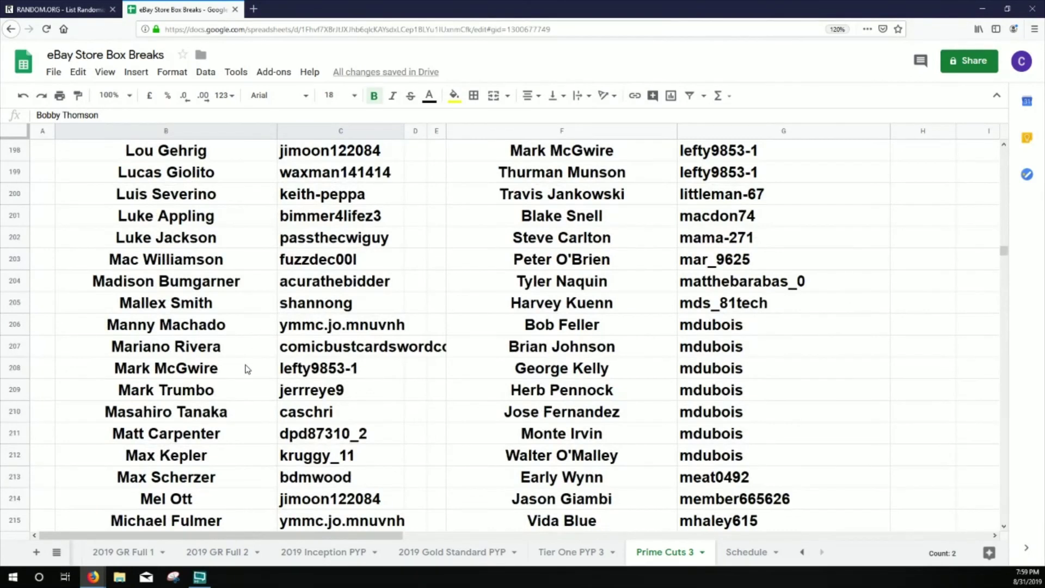
drag(216, 371, 321, 379)
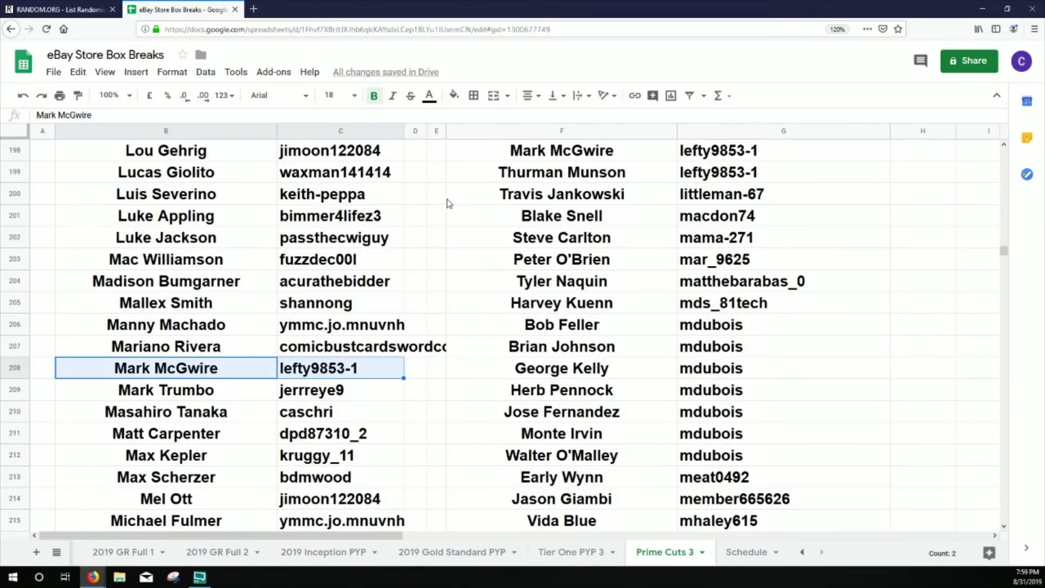
click(455, 96)
click(503, 157)
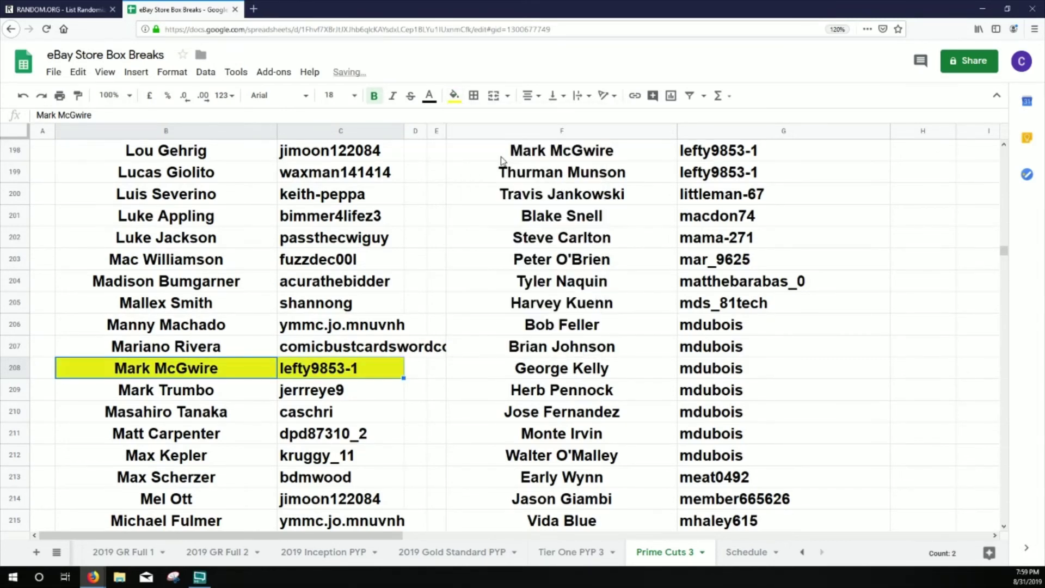